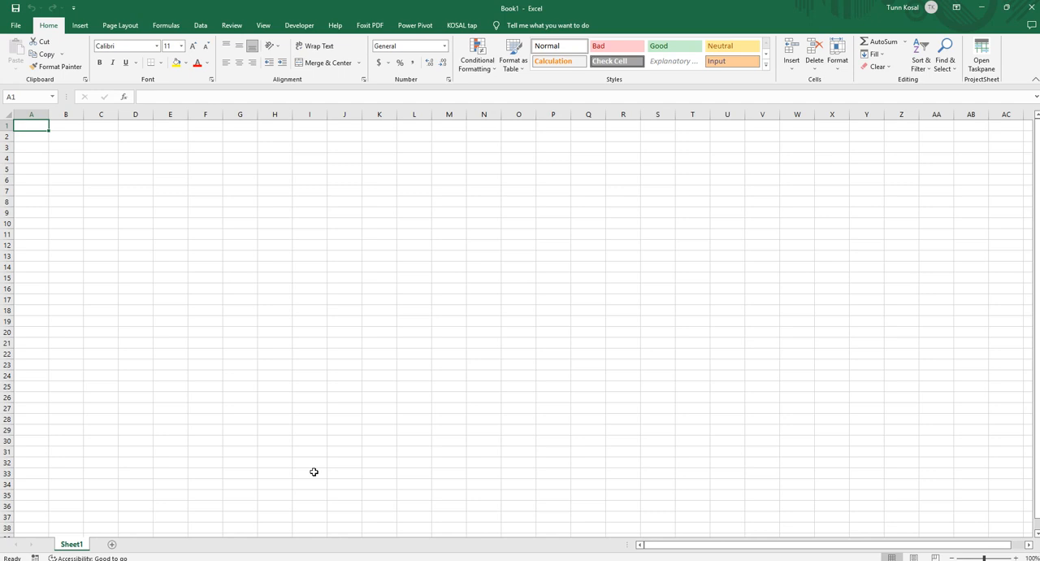
left_click(132, 193)
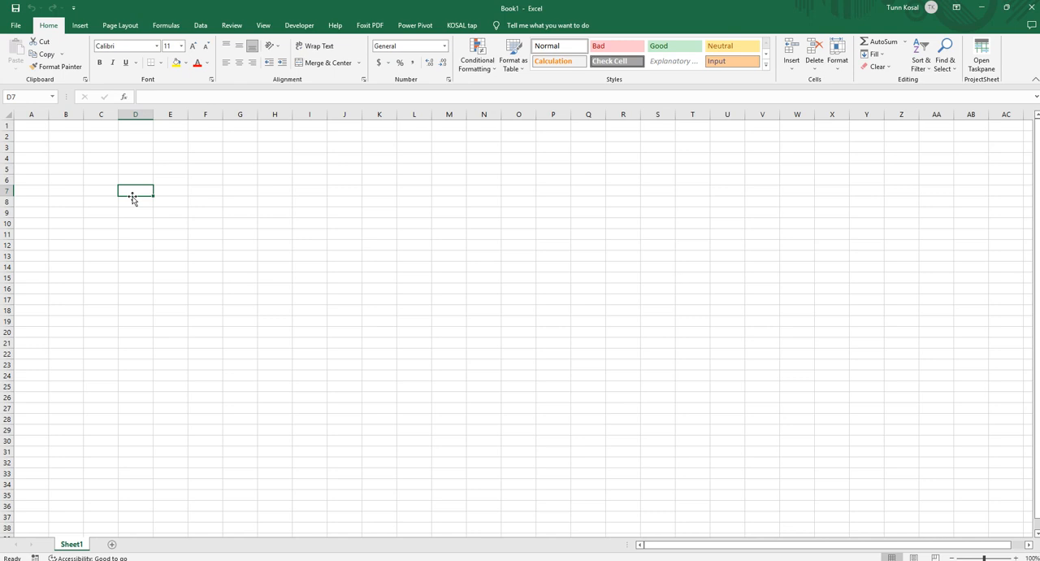
left_click(166, 189)
left_click(138, 188)
left_click(163, 190)
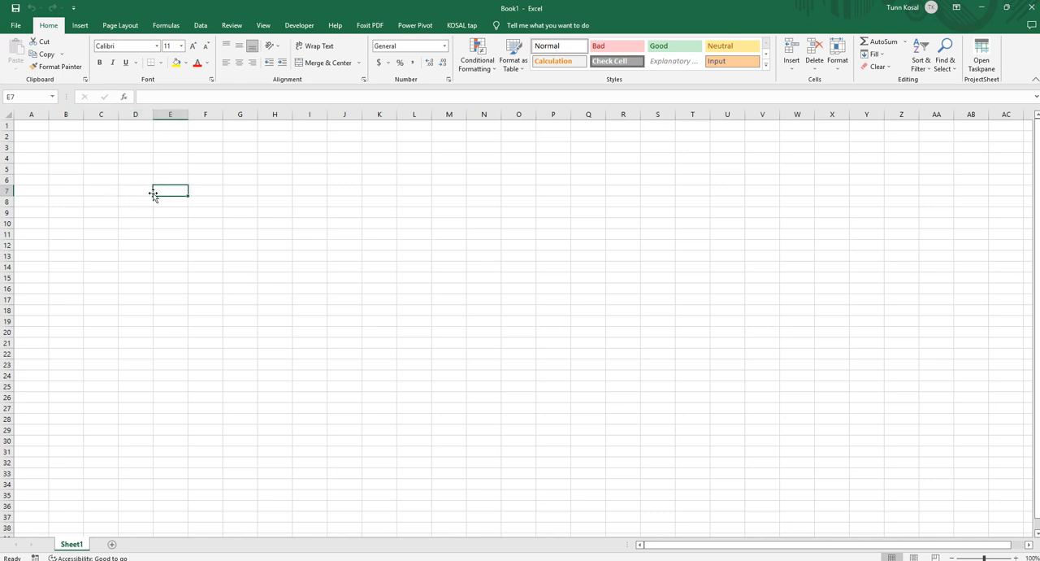
left_click(139, 195)
left_click(140, 201)
left_click(158, 205)
left_click(148, 210)
left_click(172, 223)
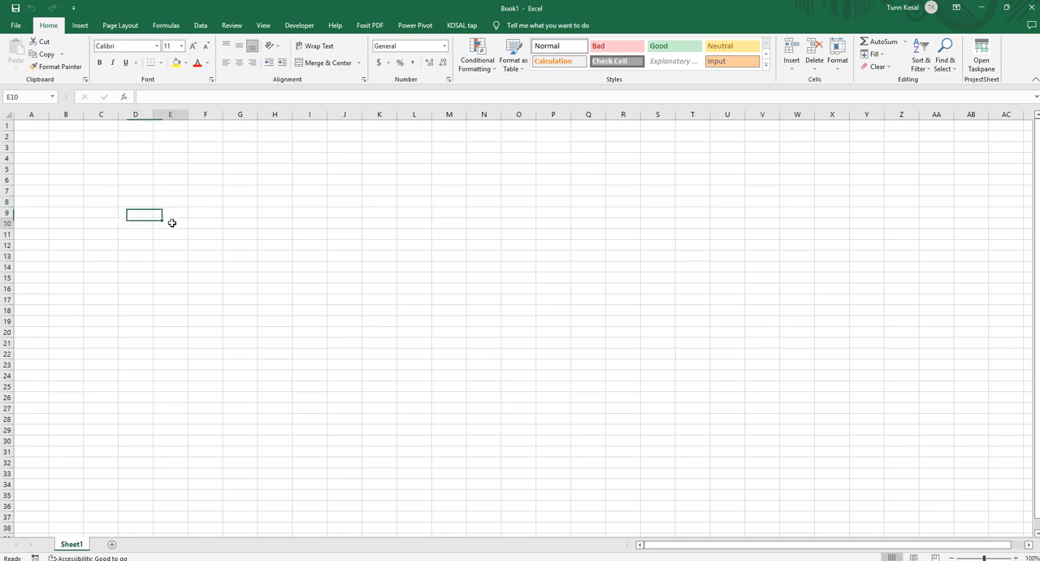
left_click(139, 235)
left_click(179, 241)
left_click(136, 199)
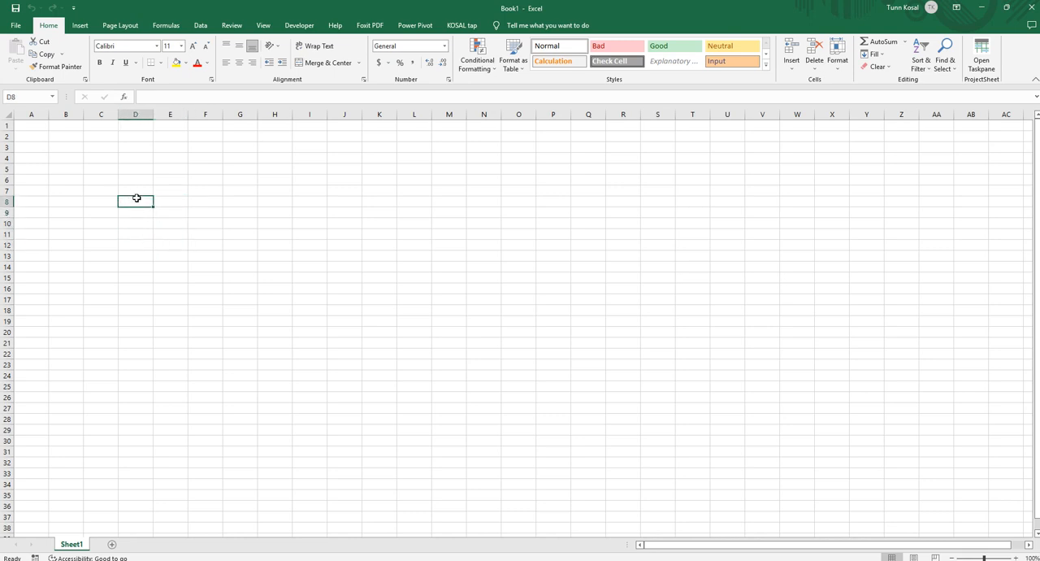
left_click(137, 192)
left_click(139, 200)
left_click(137, 191)
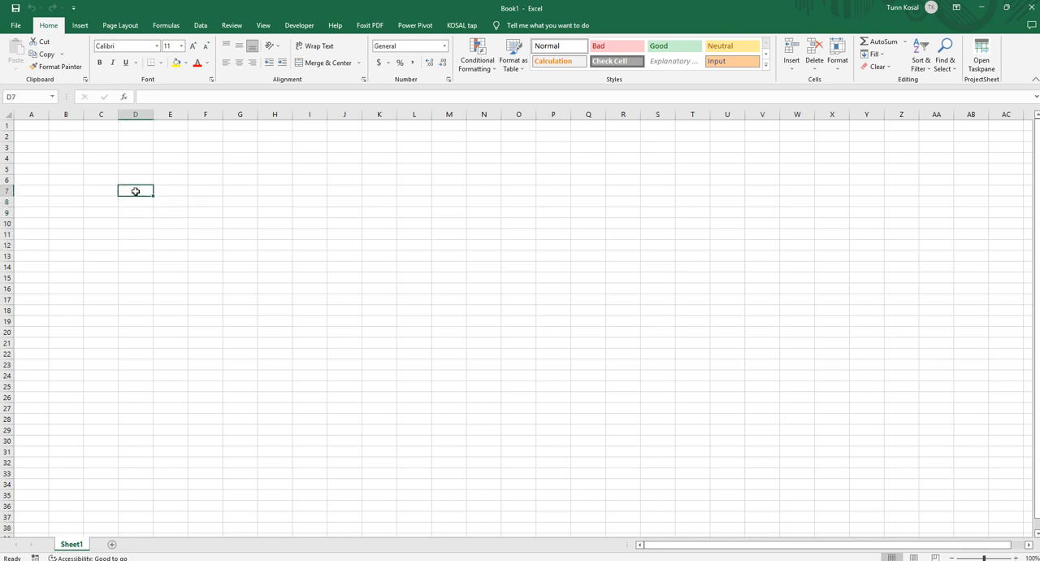
Apply all borders to the range C7:D18 to form a two-column table grid.
left_click_drag(113, 192, 146, 309)
left_click(161, 62)
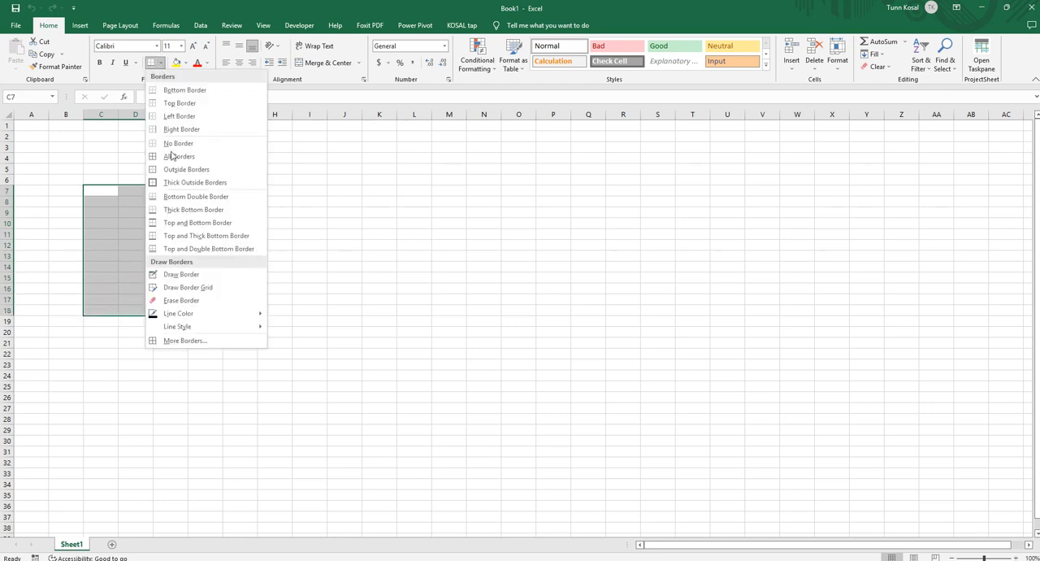
left_click(176, 156)
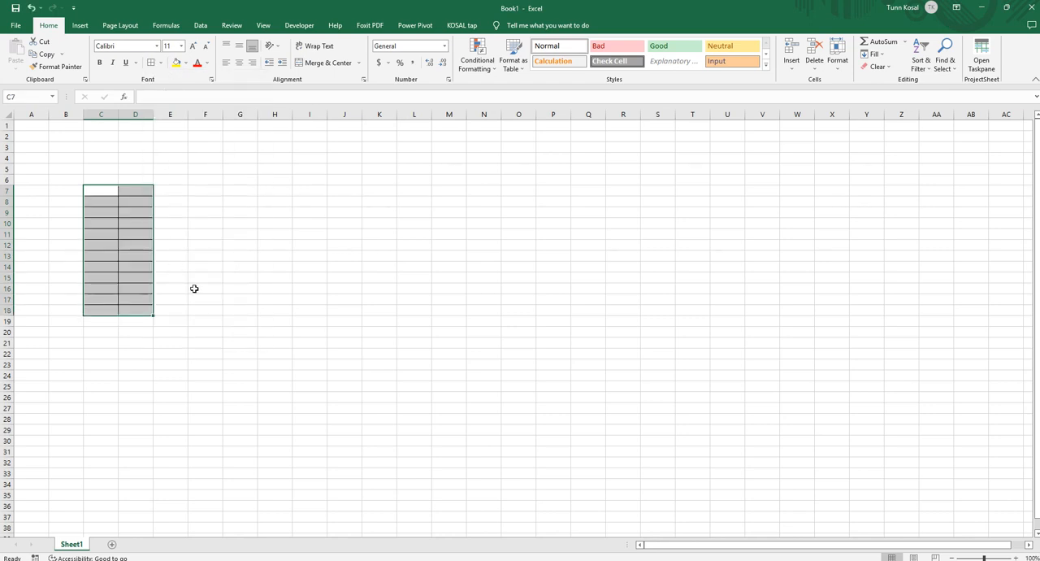
left_click(240, 293)
Enter the headers "Item" in C7 and "Qutantiy" in D7, and widen columns C and D.
left_click(106, 192)
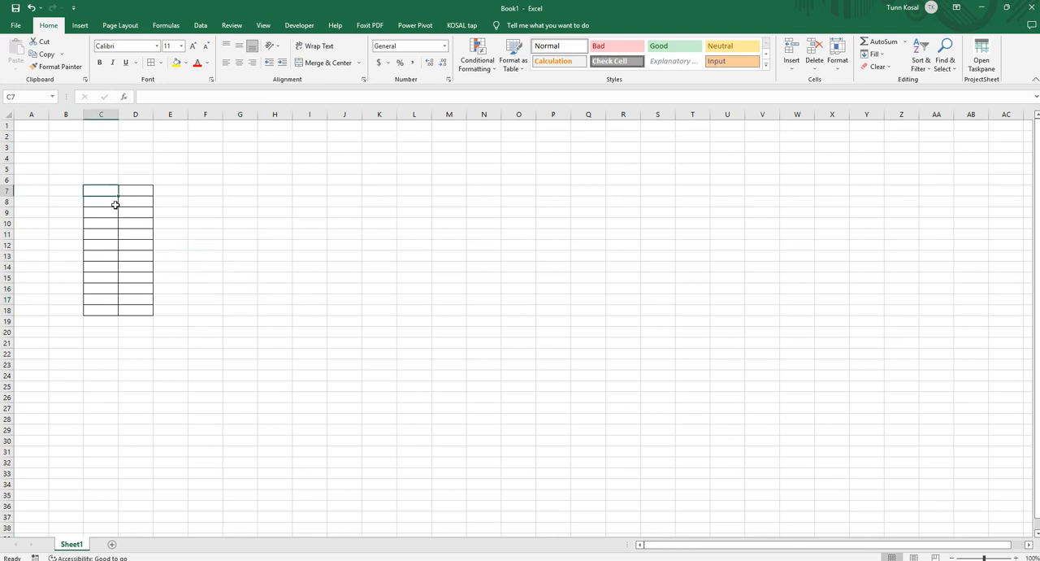
type("Item")
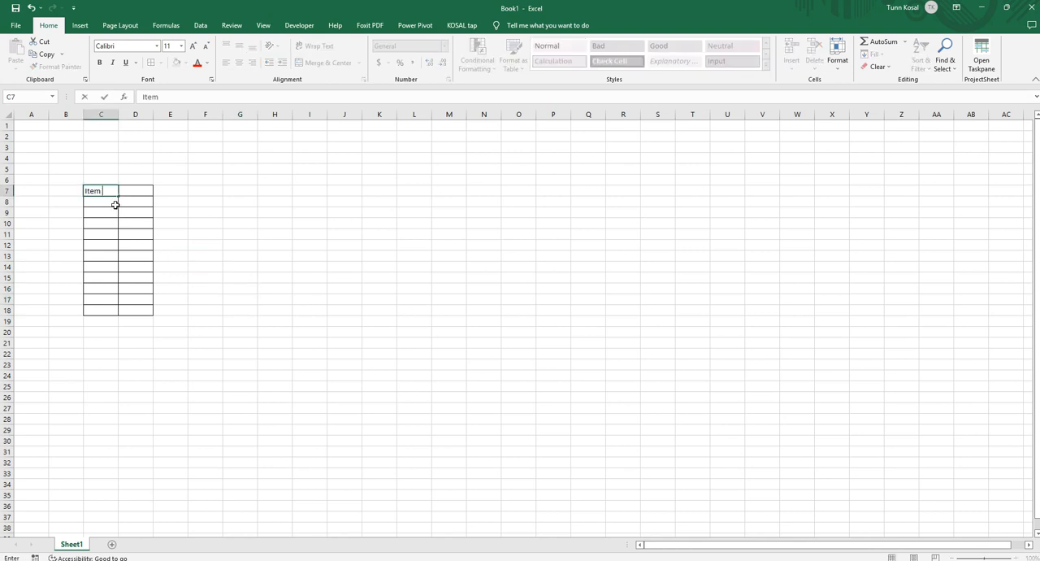
key("Tab")
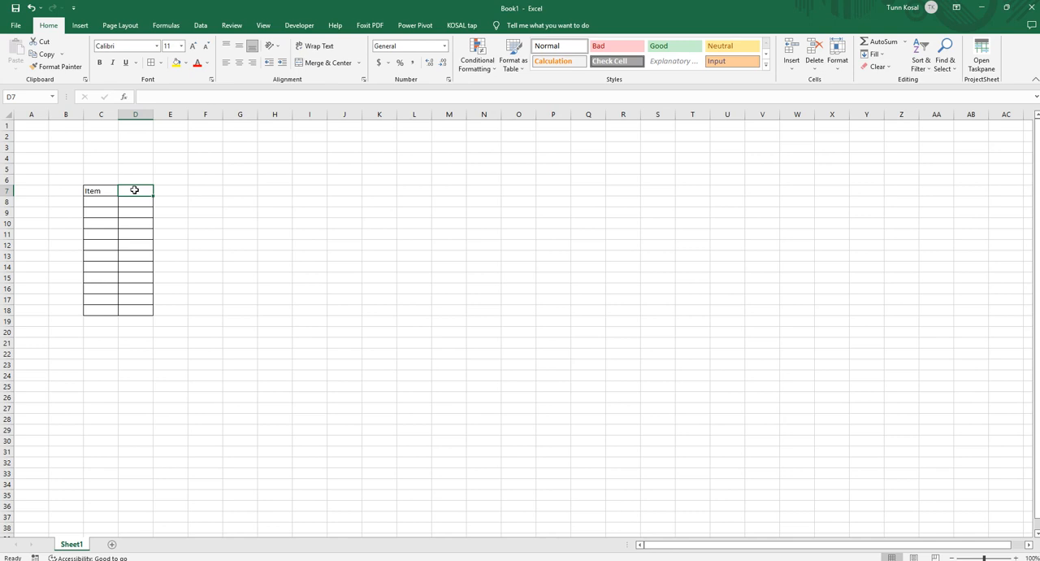
type("Qant")
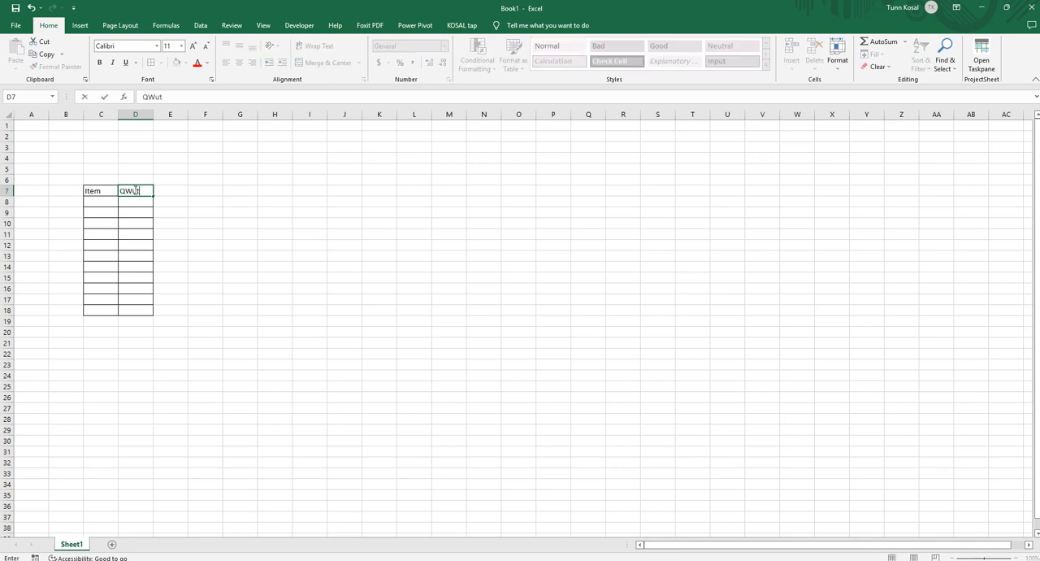
key("BackSpace")
key("BackSpace")
key("BackSpace")
type("uantity")
key("Return")
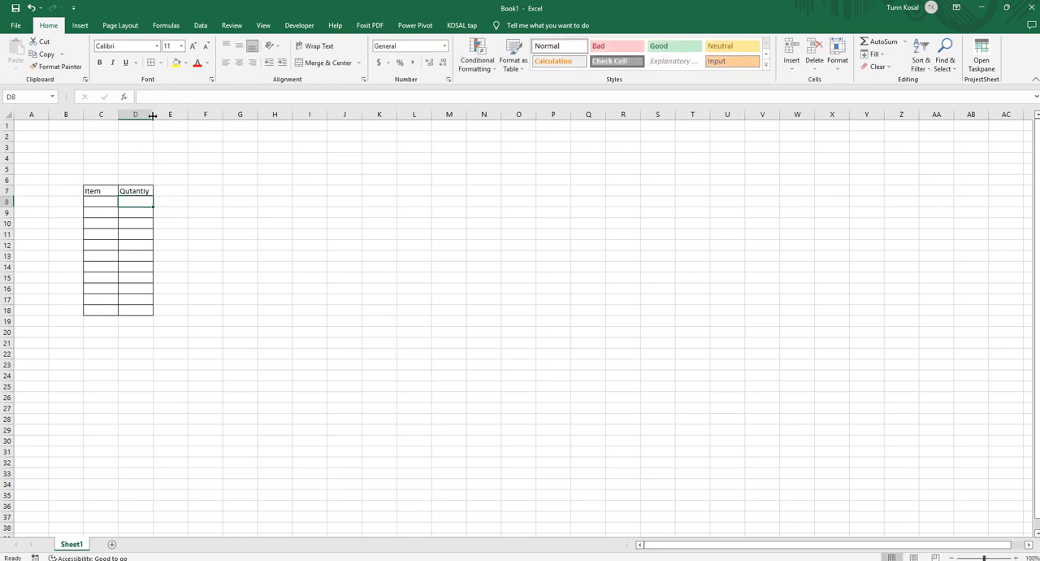
left_click_drag(153, 113, 124, 115)
left_click(139, 245)
List the items A, B, C and D in C8:C11 and fill the B, C, D pattern down to C17.
left_click(96, 201)
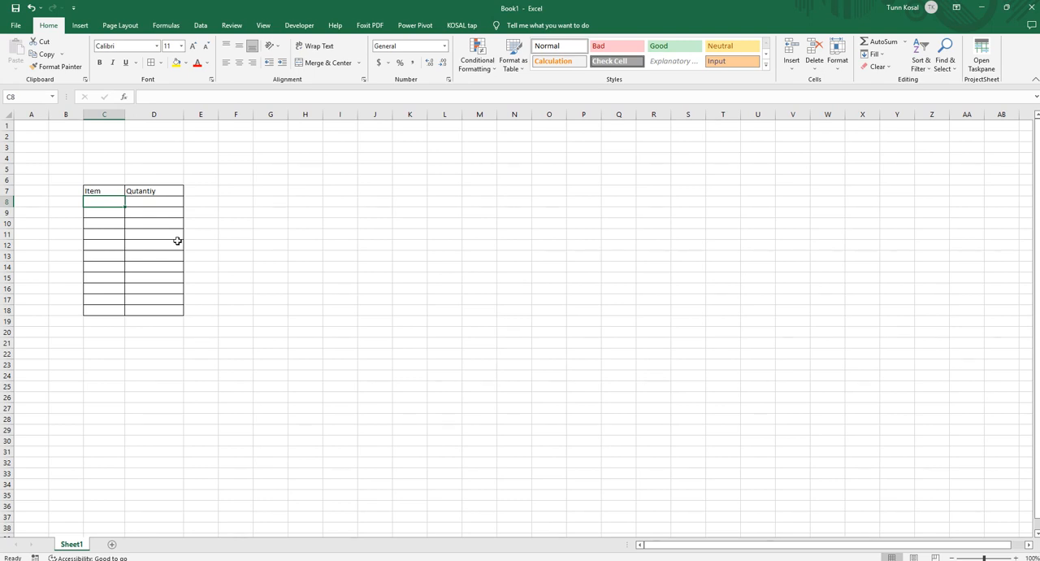
type("A")
key("Return")
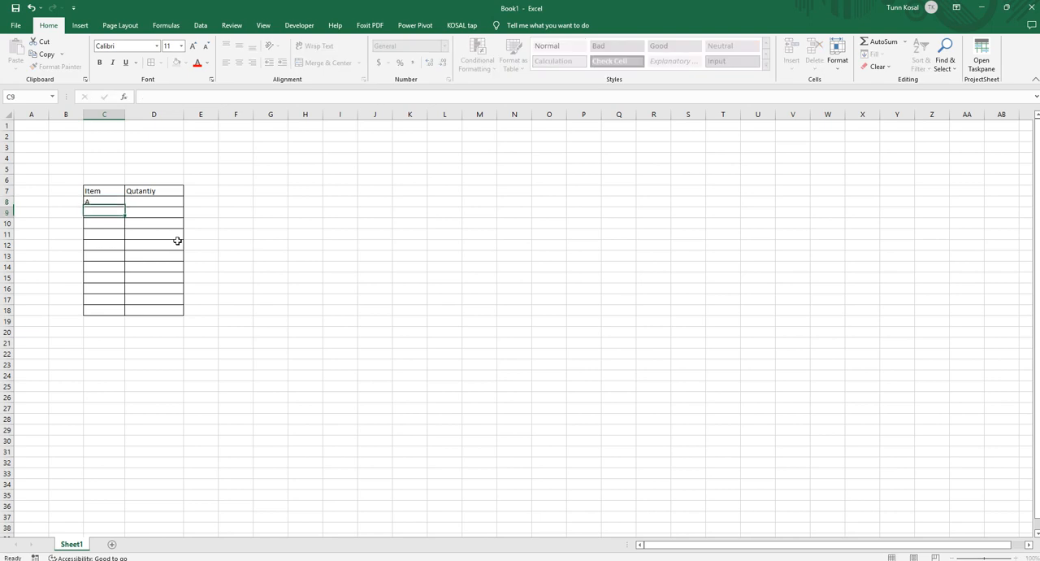
type("B")
key("Return")
type("C")
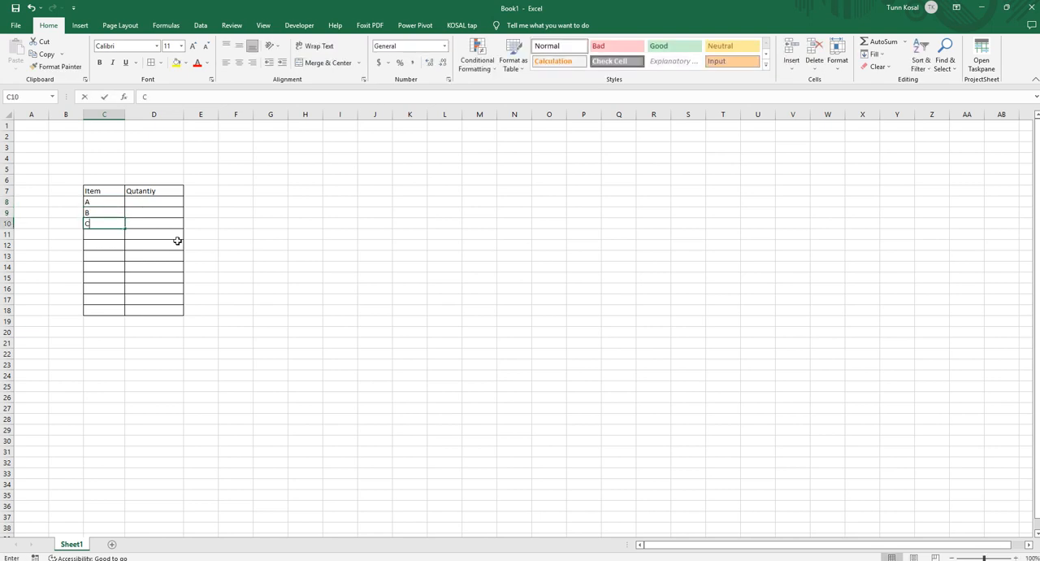
key("Return")
type("D")
key("Return")
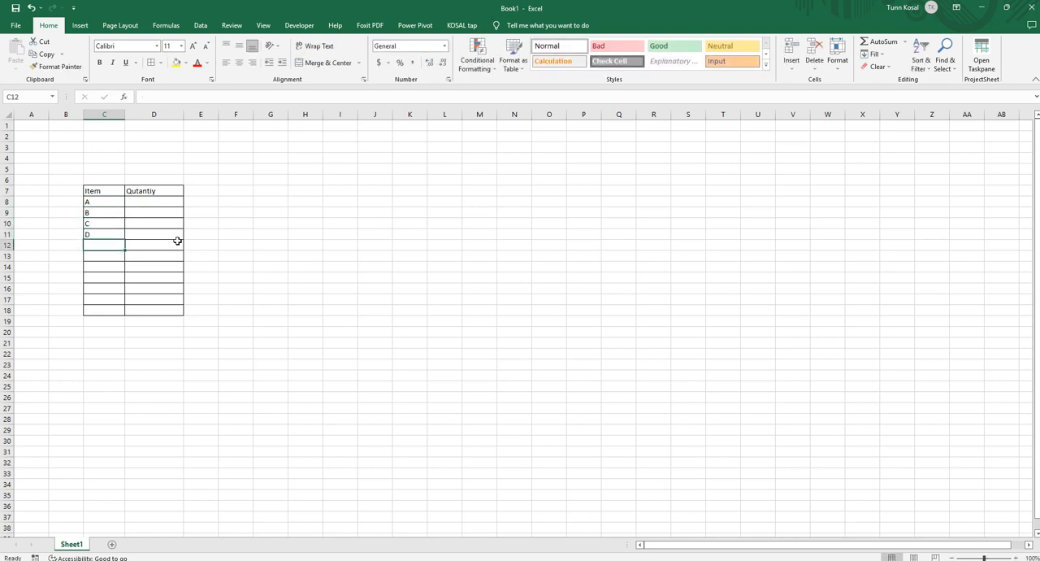
left_click_drag(105, 212, 122, 302)
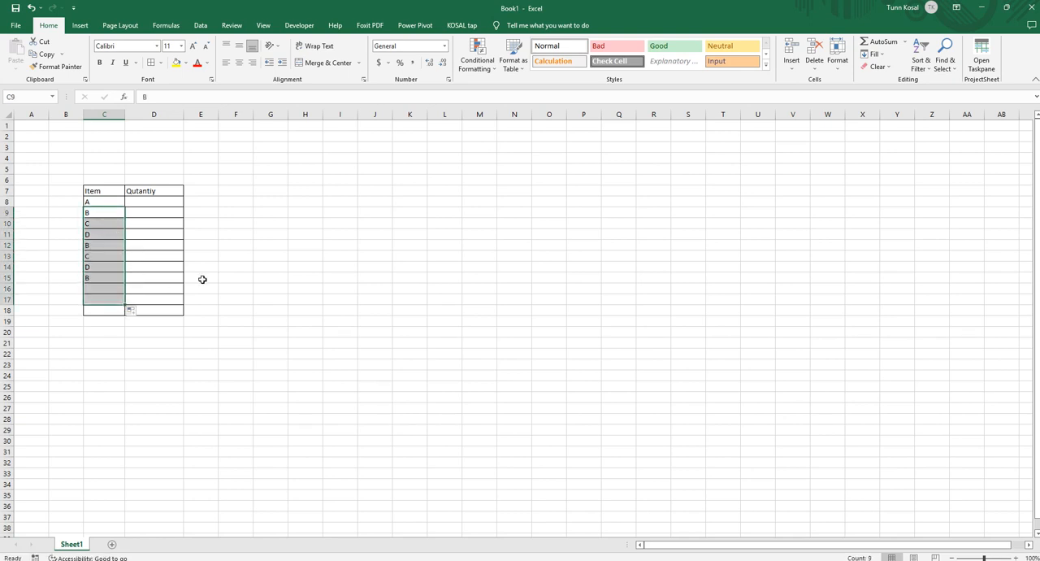
left_click(329, 258)
left_click(101, 204)
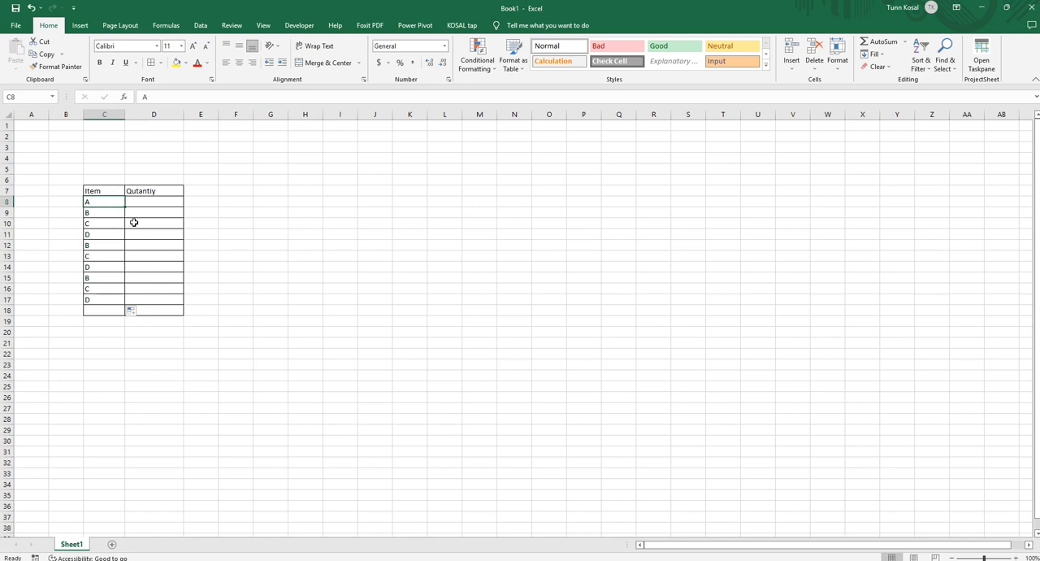
key("Down")
key("Down")
key("Down")
key("Down")
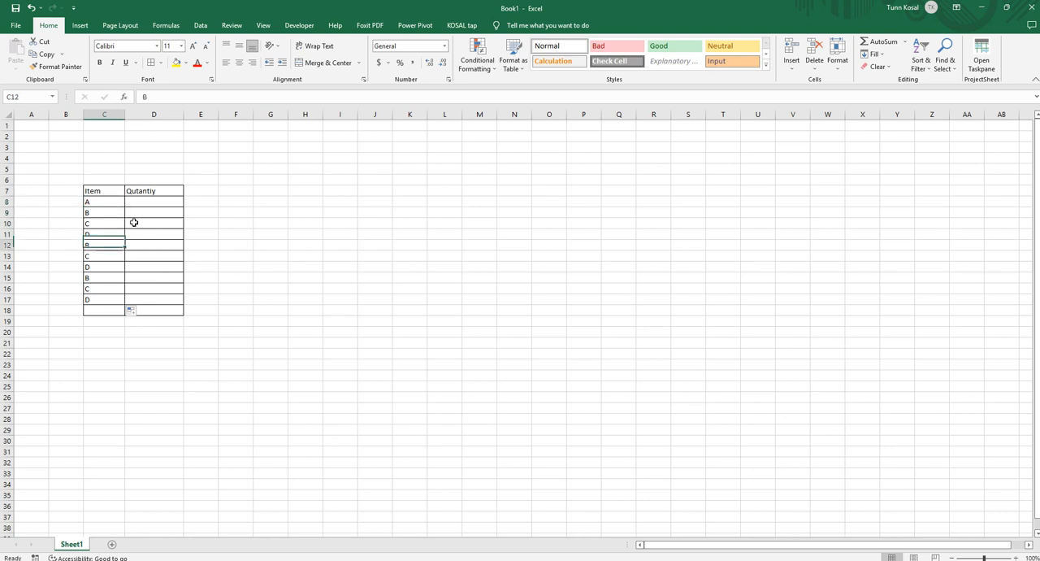
key("Down")
key("Down")
key("Down")
key("Down")
key("Down")
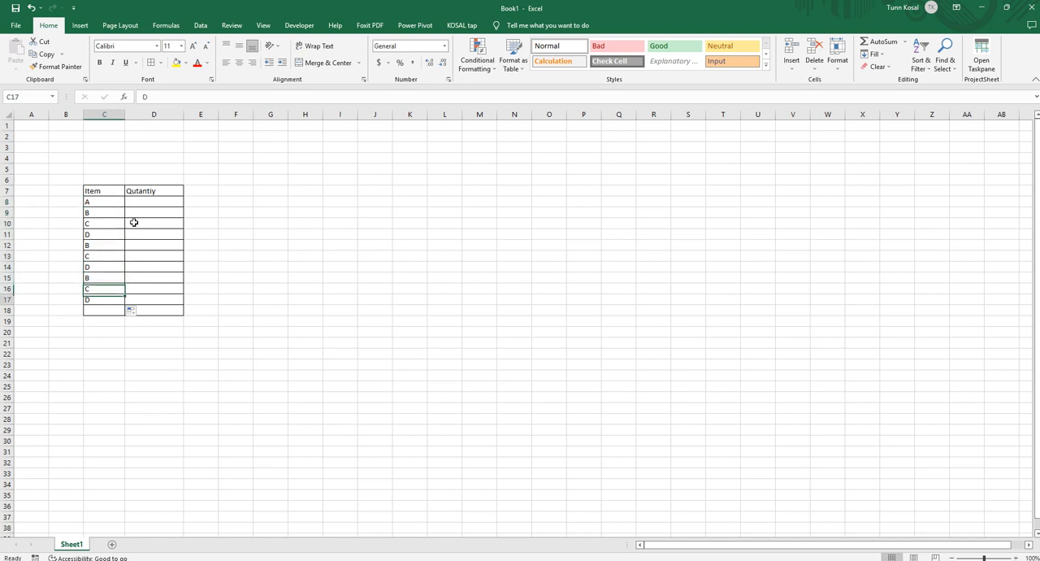
Enter the quantities 1, 5, 3, 4, 5, 6, 4, 5, 2 and 4 in cells D8 to D17.
left_click(162, 203)
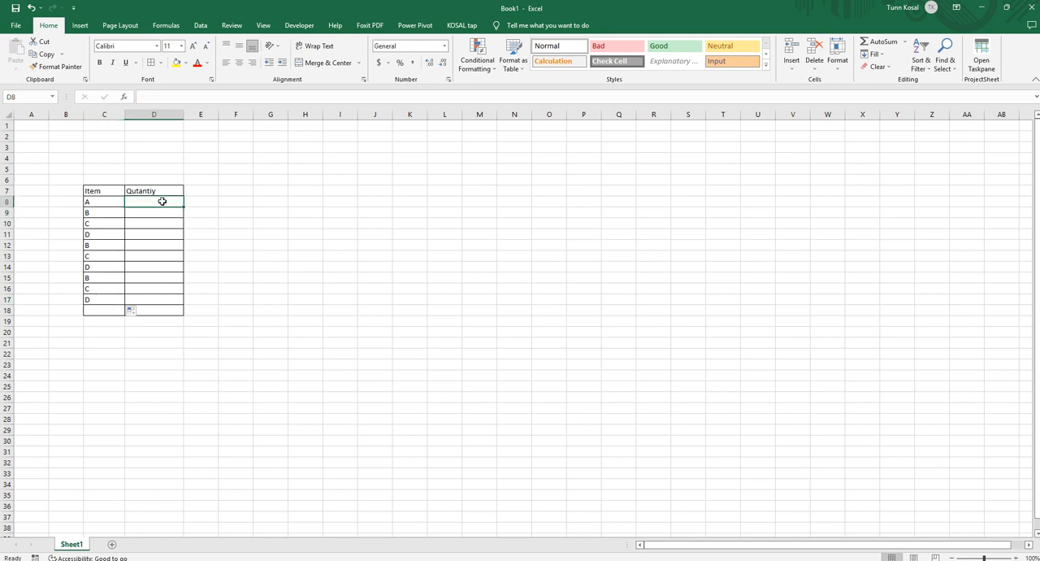
type("1")
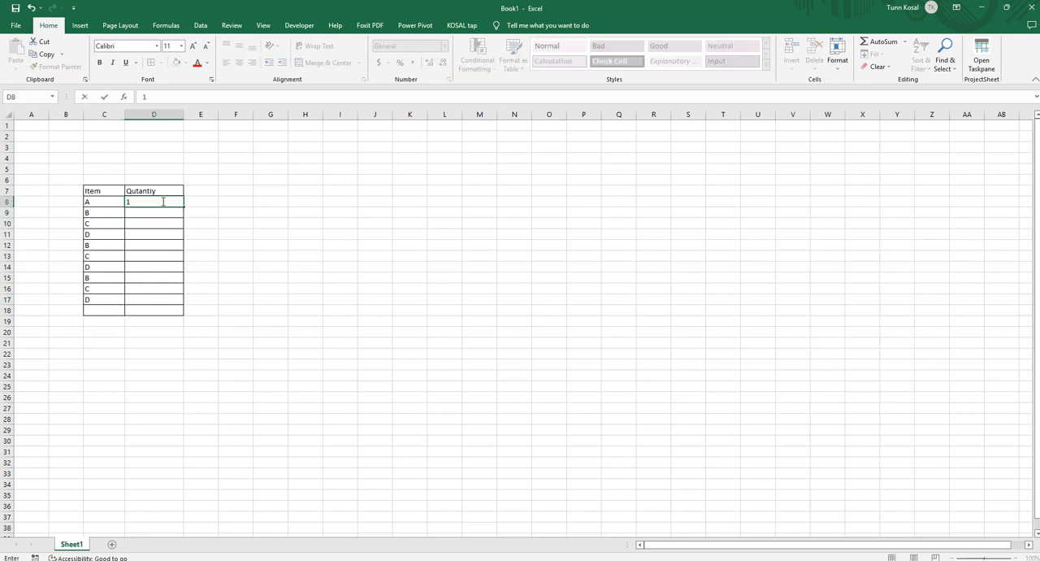
key("Return")
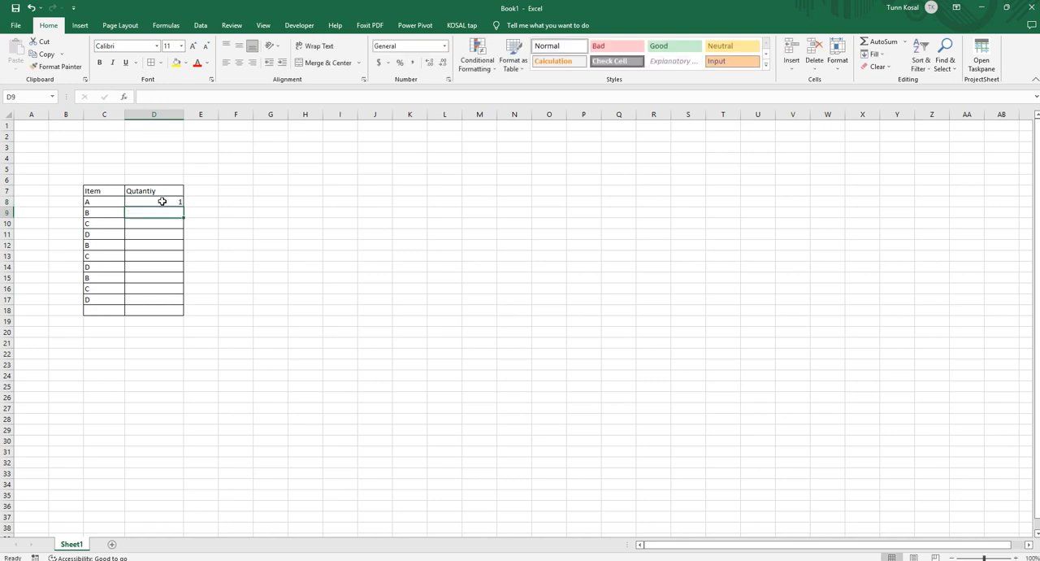
type("5")
key("Return")
type("3")
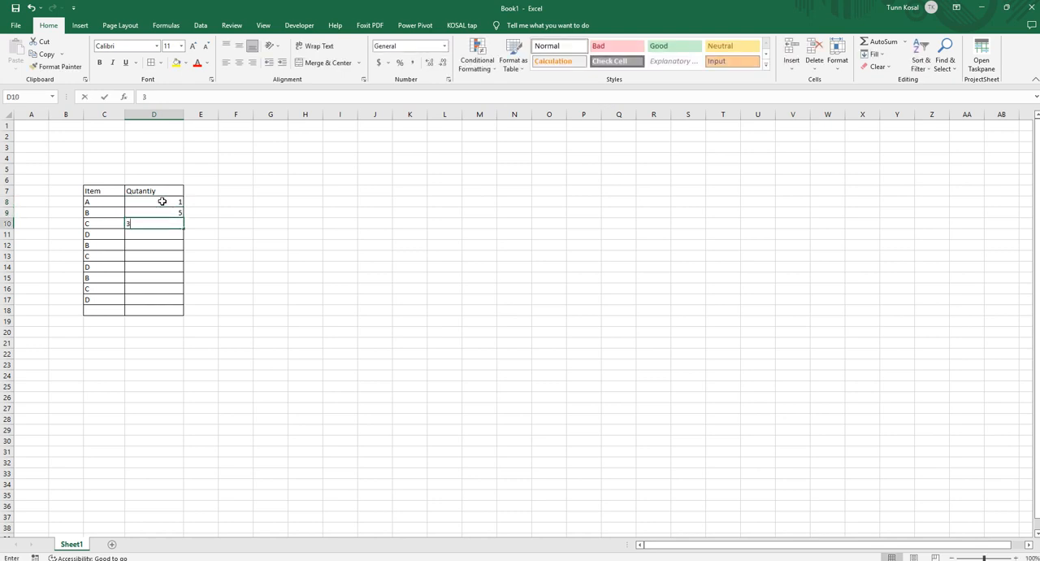
key("Return")
type("4")
key("Return")
type("5")
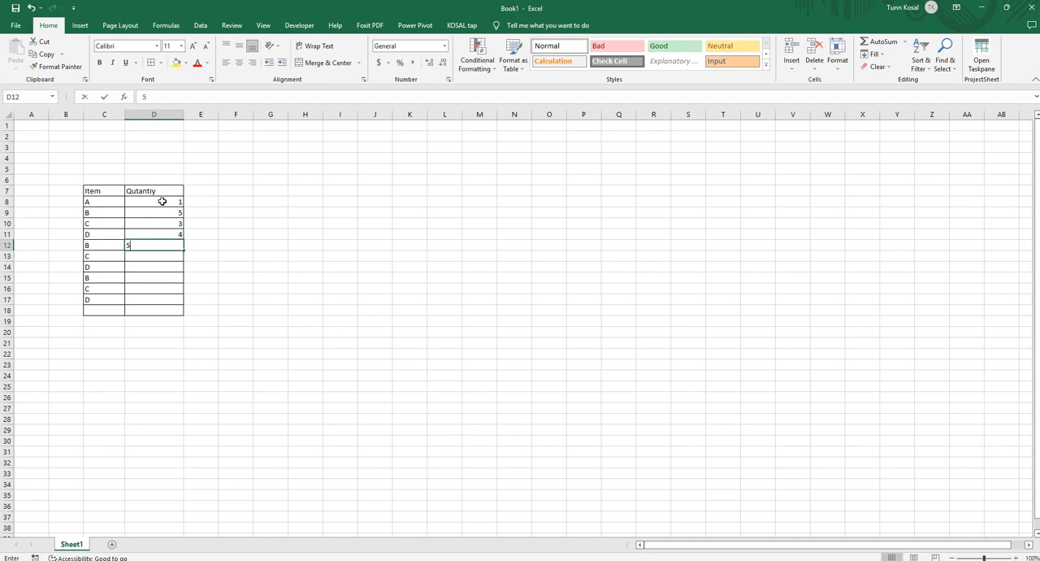
key("Return")
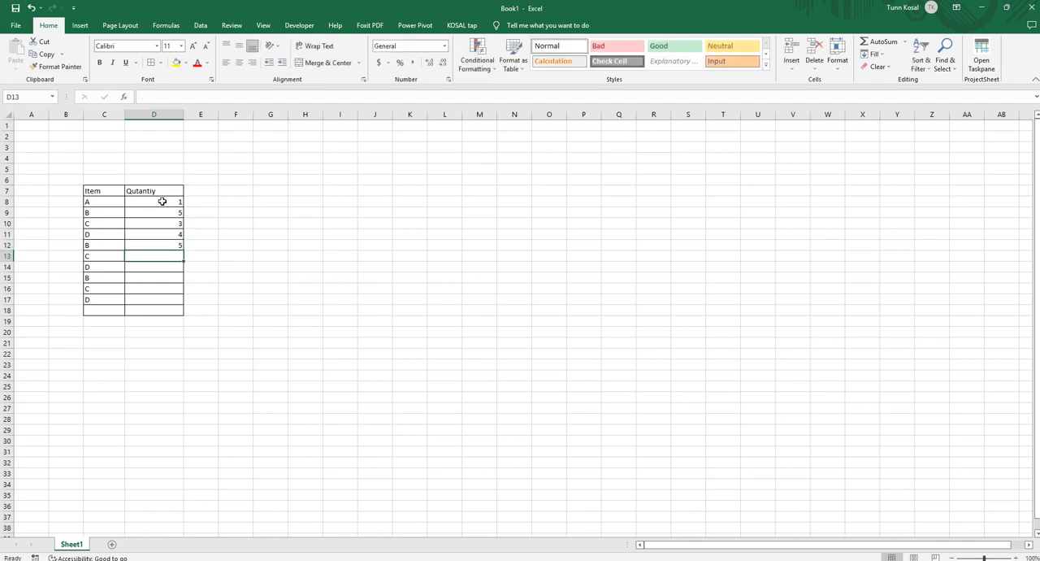
type("6")
key("Return")
type("4")
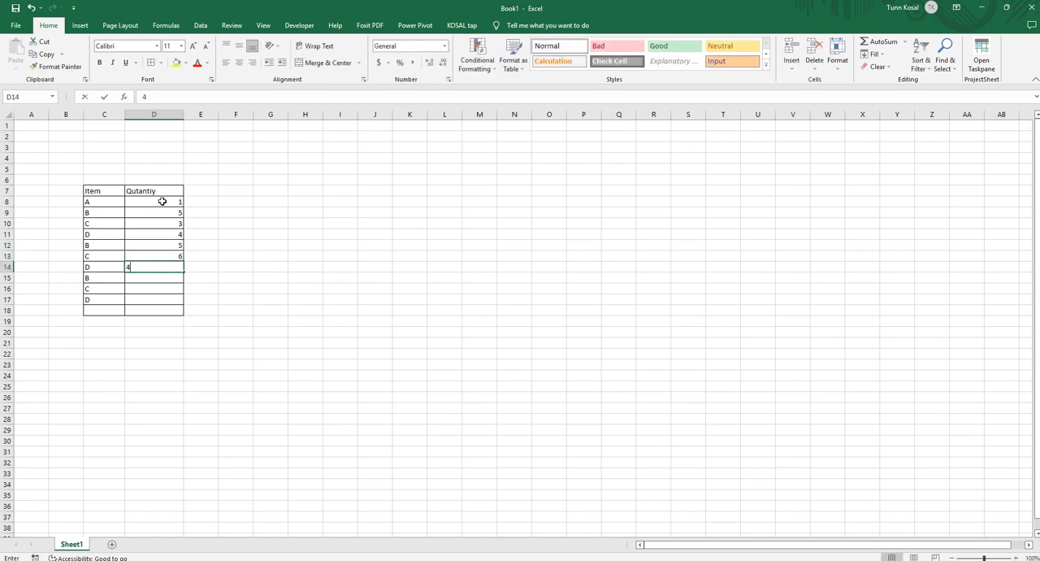
key("Return")
type("5")
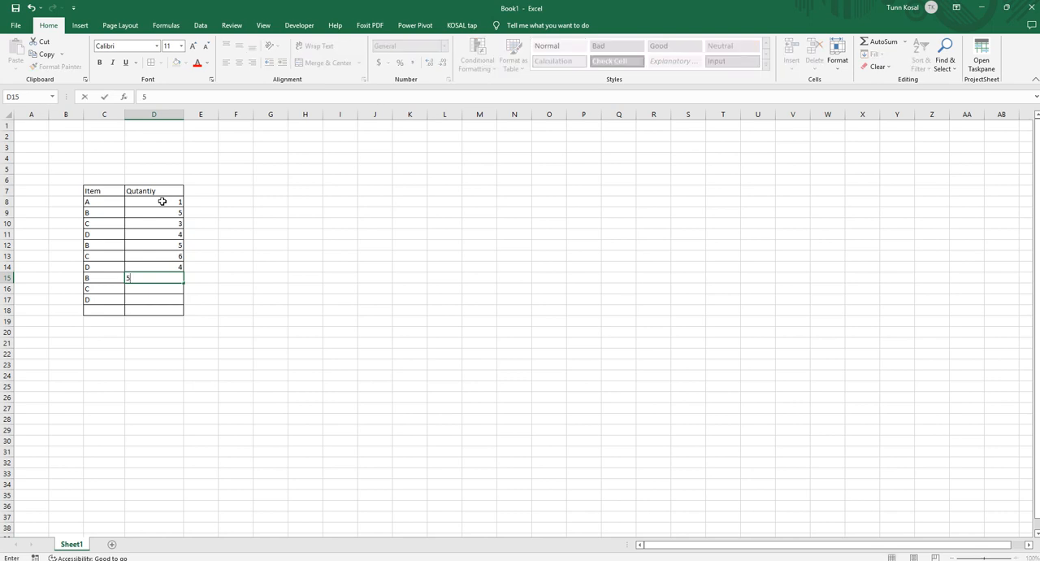
key("Return")
type("2")
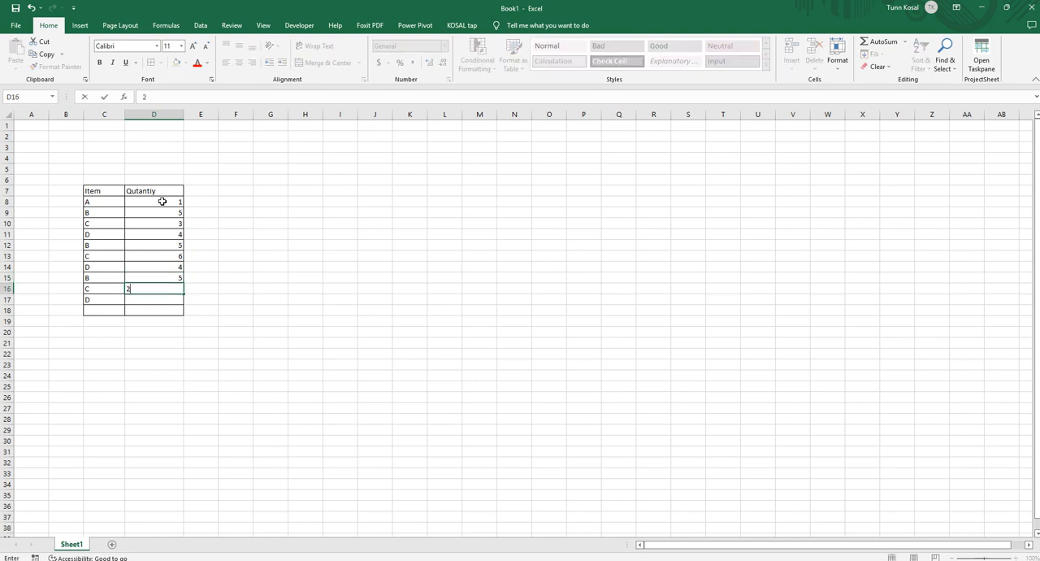
key("Return")
type("4")
key("Return")
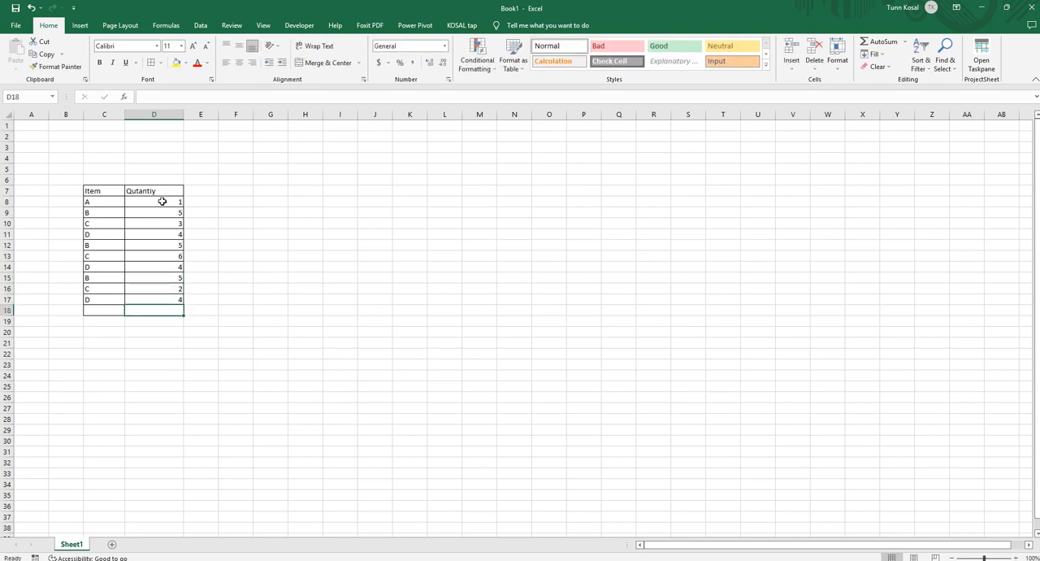
left_click(100, 313)
left_click(117, 341)
left_click(136, 307)
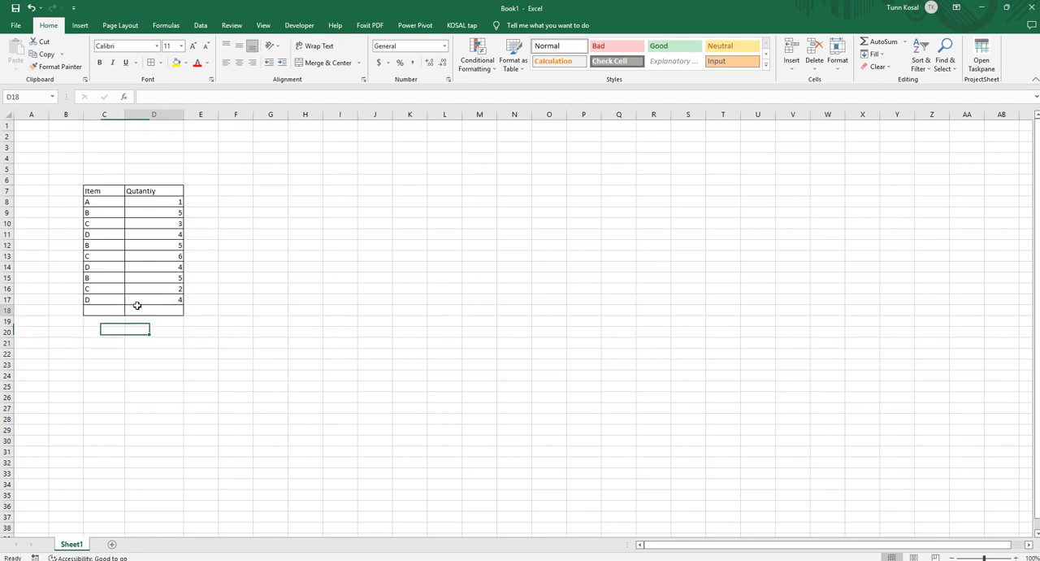
left_click(121, 309)
Apply thick outside borders around the headers and item rows in C7:D17.
left_click_drag(106, 193, 160, 301)
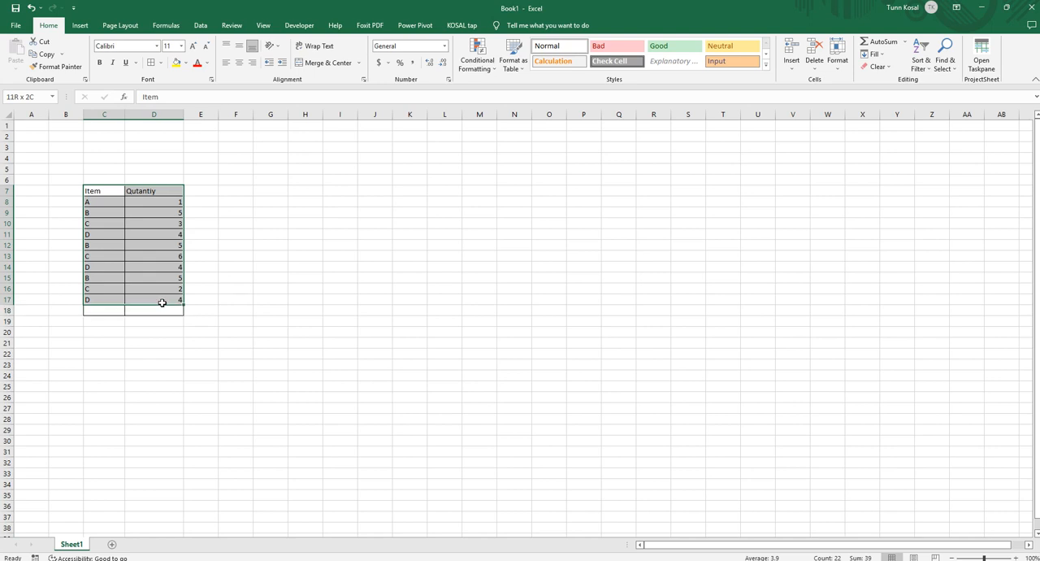
left_click(160, 63)
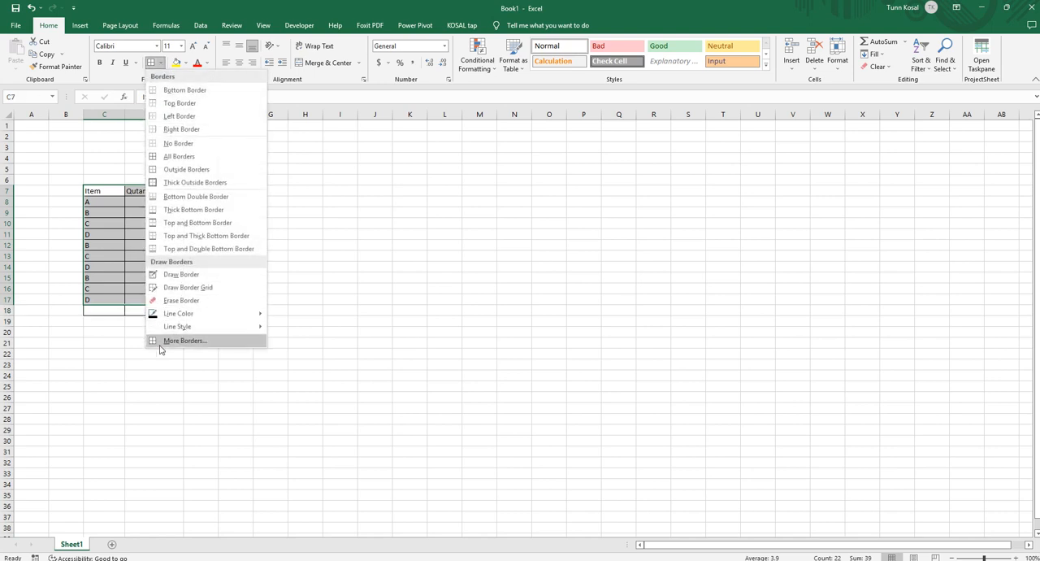
left_click(195, 182)
left_click(445, 288)
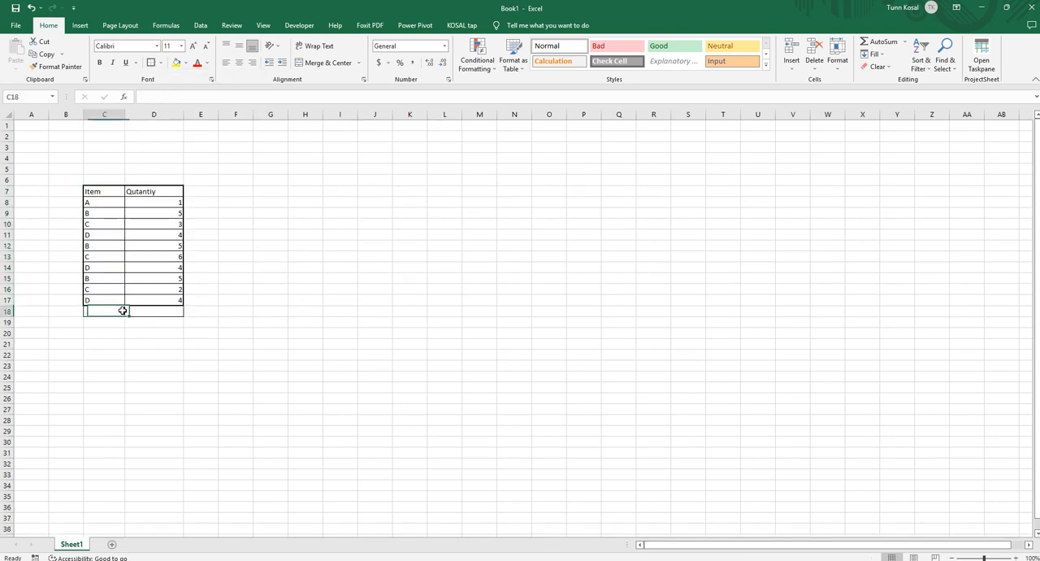
Apply thick outside borders around the empty last table row, C18:D18.
left_click_drag(114, 311, 162, 311)
left_click(150, 63)
left_click(302, 397)
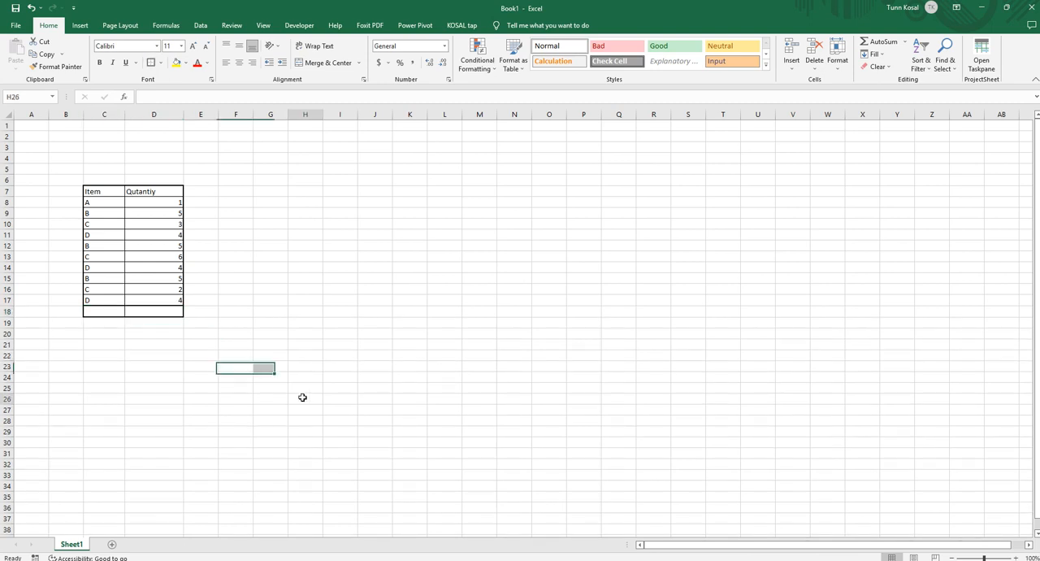
Enter the item A in cell C18 of the outlined bottom row.
left_click(107, 310)
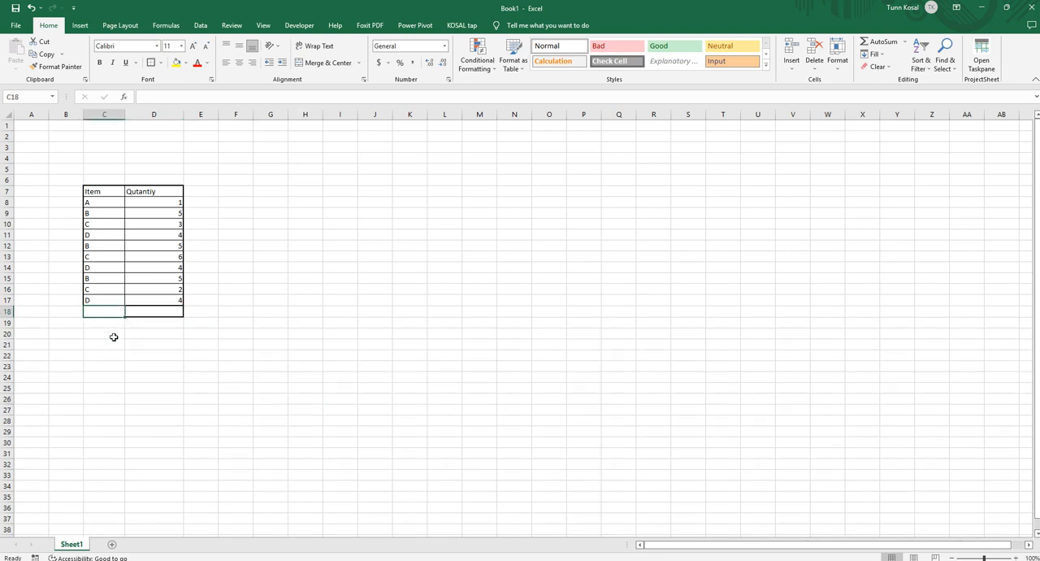
type("a")
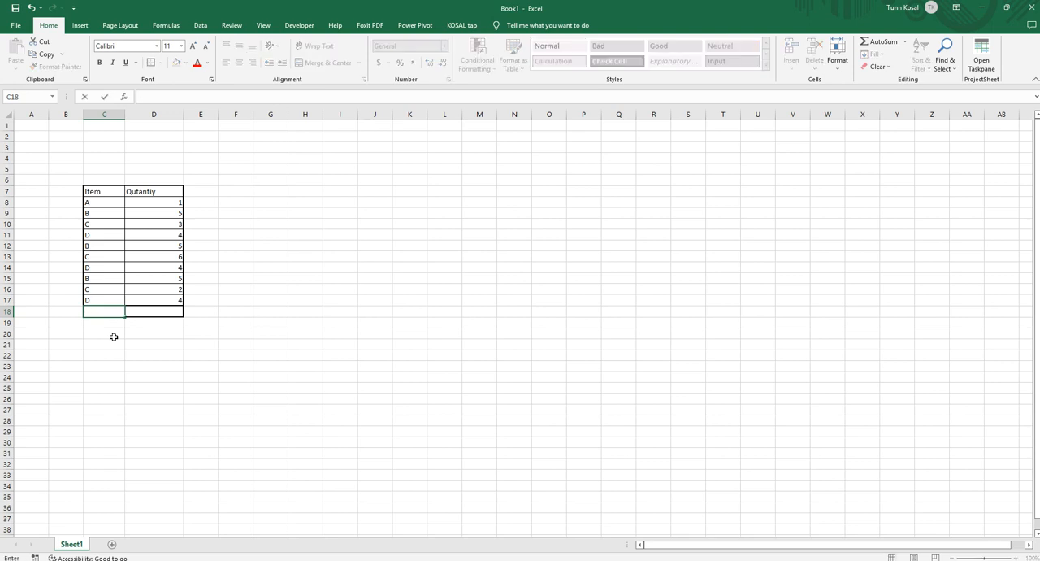
key("Tab")
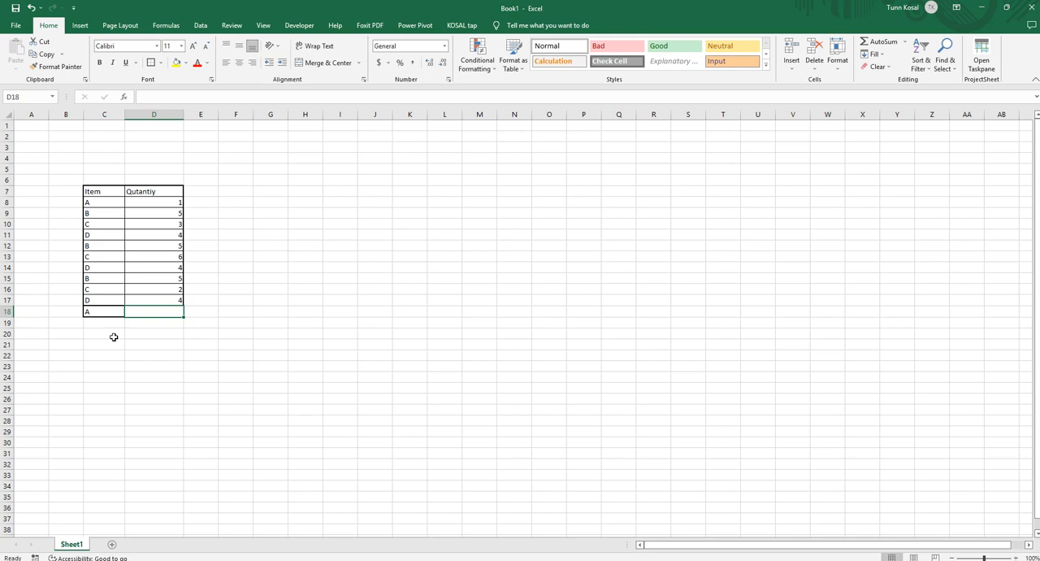
Start a SUMIF formula in D18 with the item cells C8:C17 as its range.
type("=")
key("Escape")
type("=s")
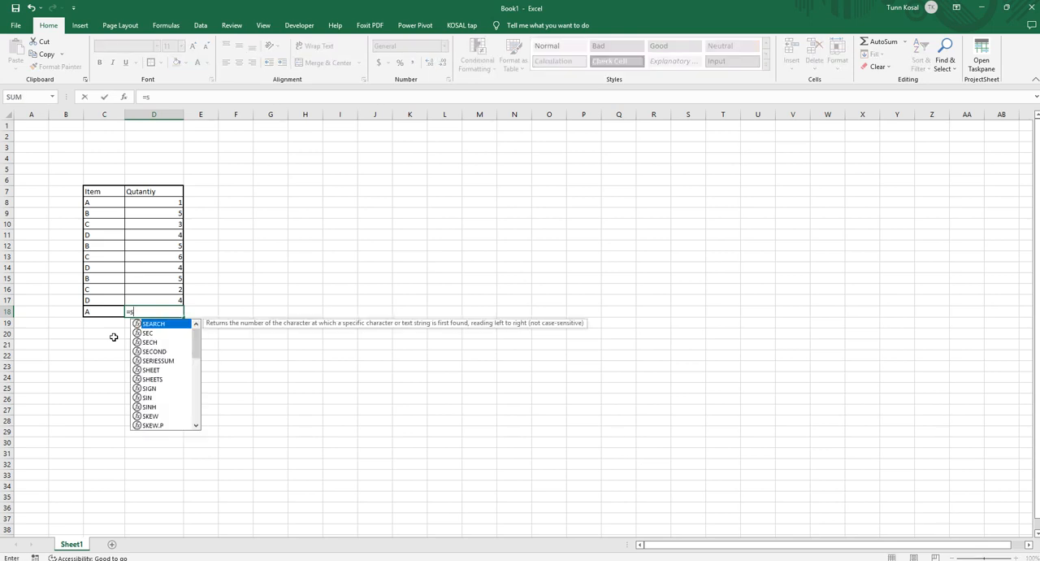
type("umif")
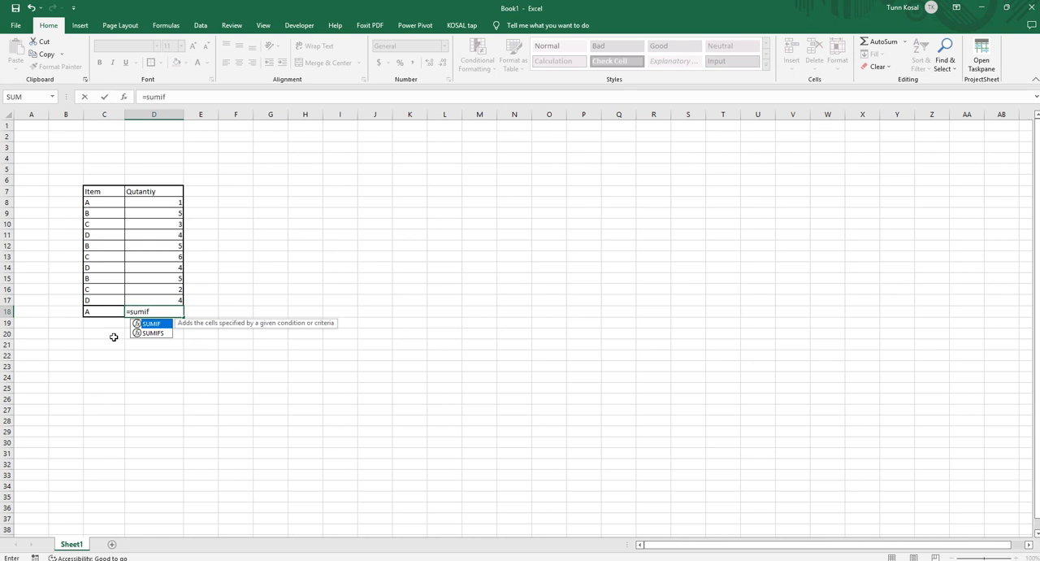
type("(")
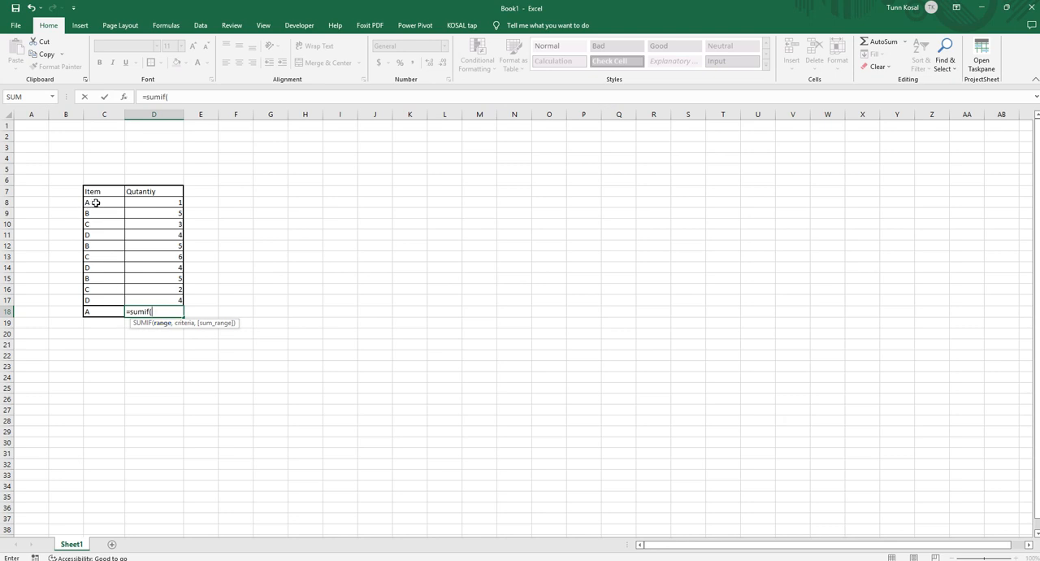
left_click_drag(96, 202, 93, 302)
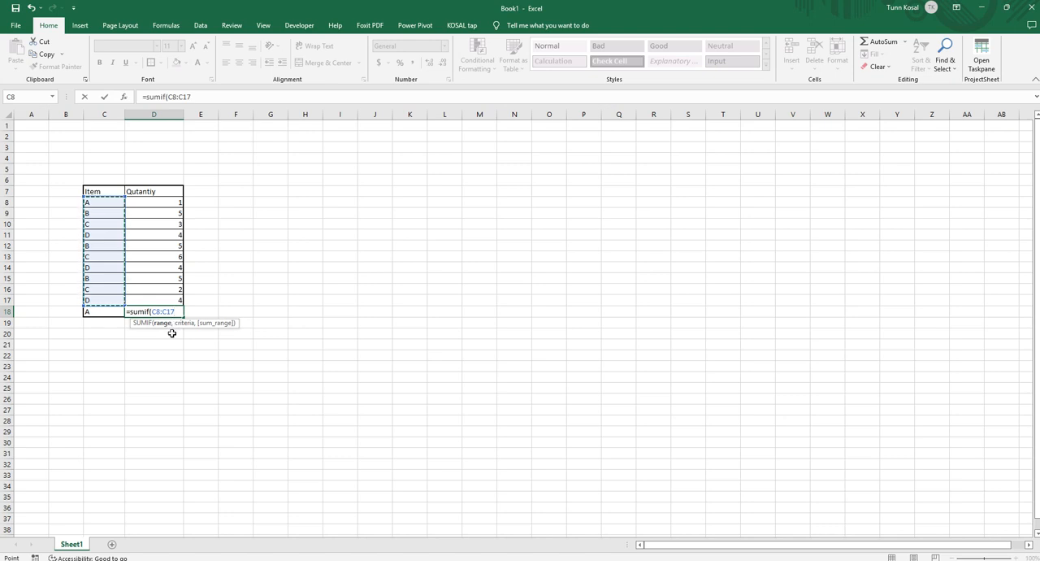
type(",")
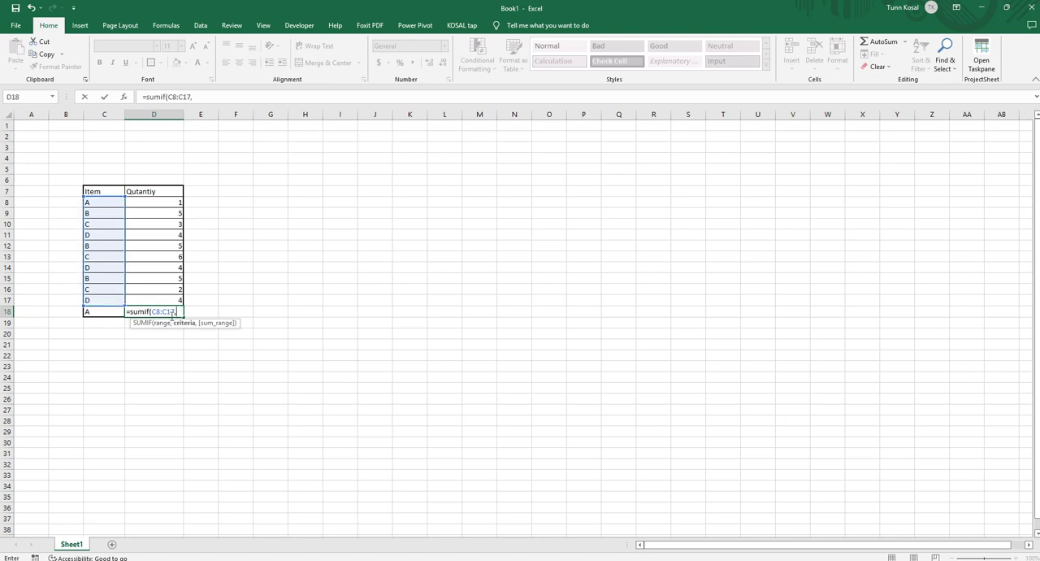
Make the SUMIF range in D18 absolute as $C$8:$C$17.
left_click(174, 311)
key("F4")
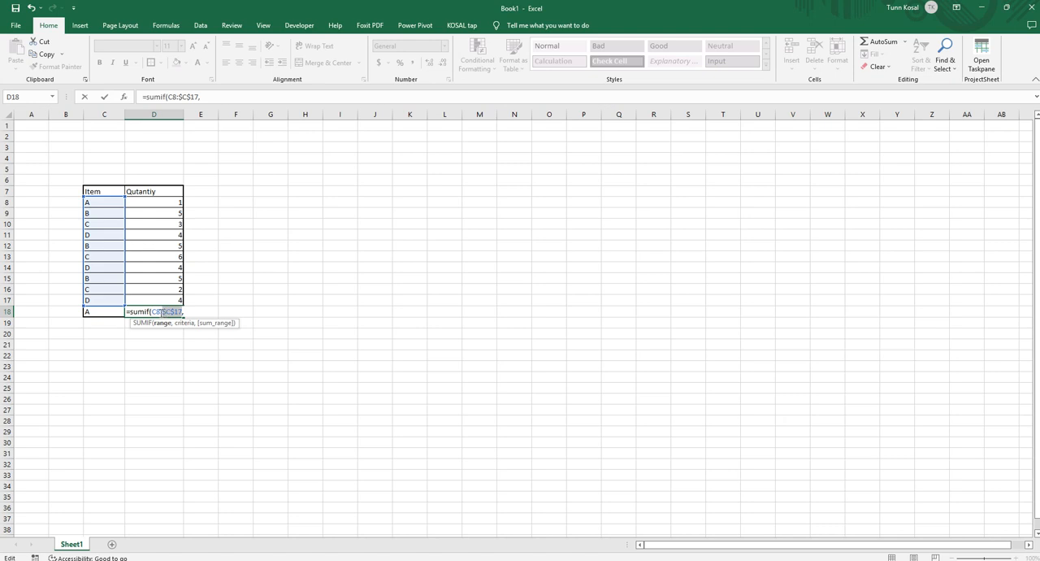
left_click(160, 312)
key("F4")
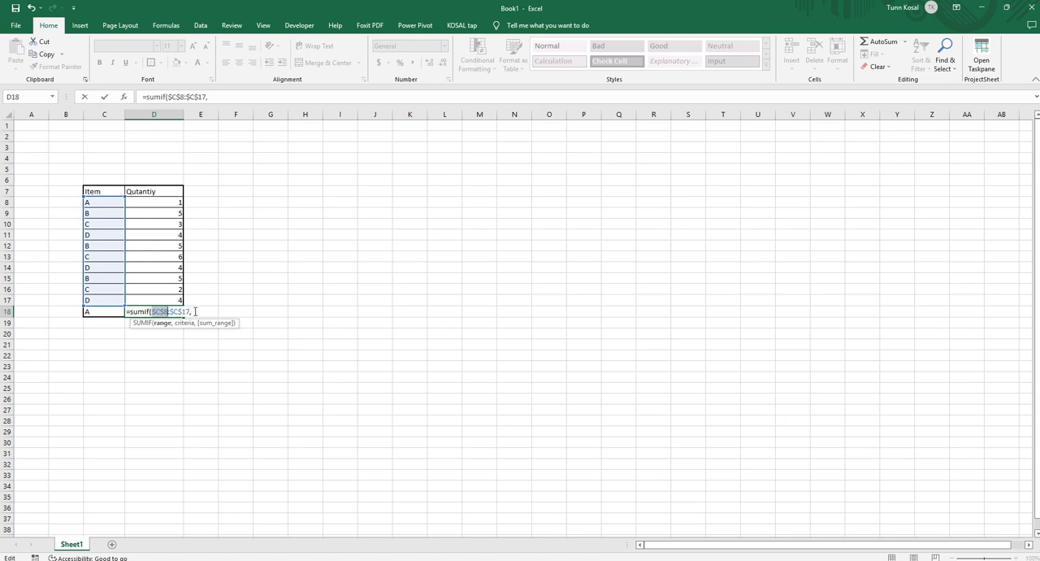
left_click(195, 311)
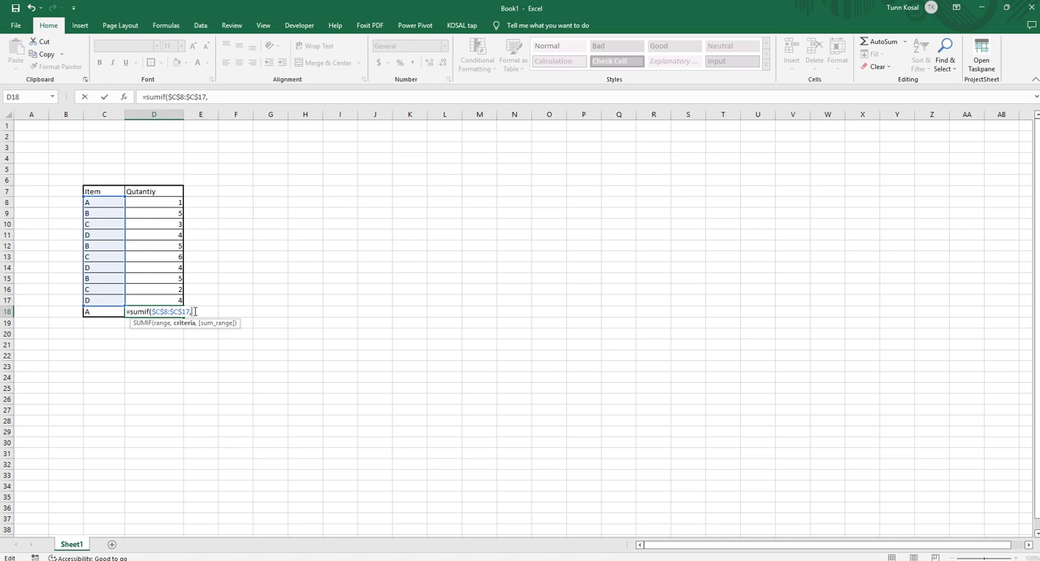
Complete the D18 formula with $C$18 as the criterion and $D$8:$D$17 as the sum range.
left_click(108, 313)
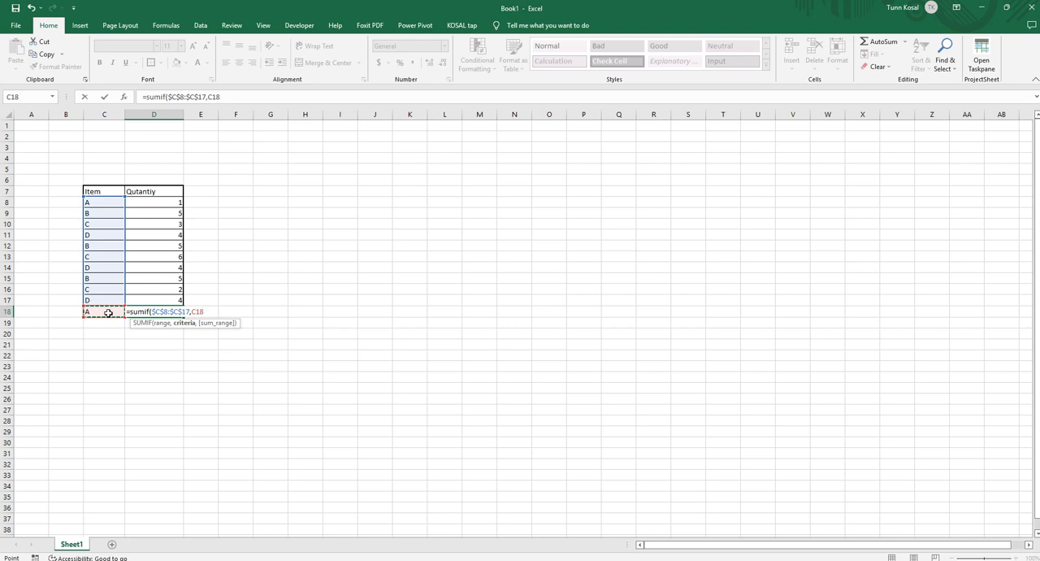
key("F4")
type(",")
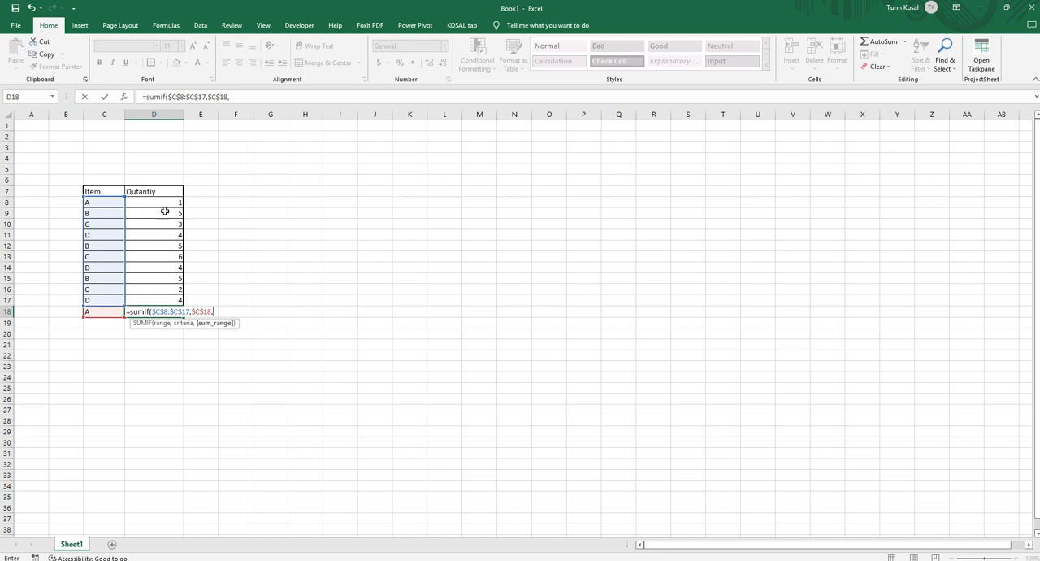
left_click_drag(165, 202, 168, 301)
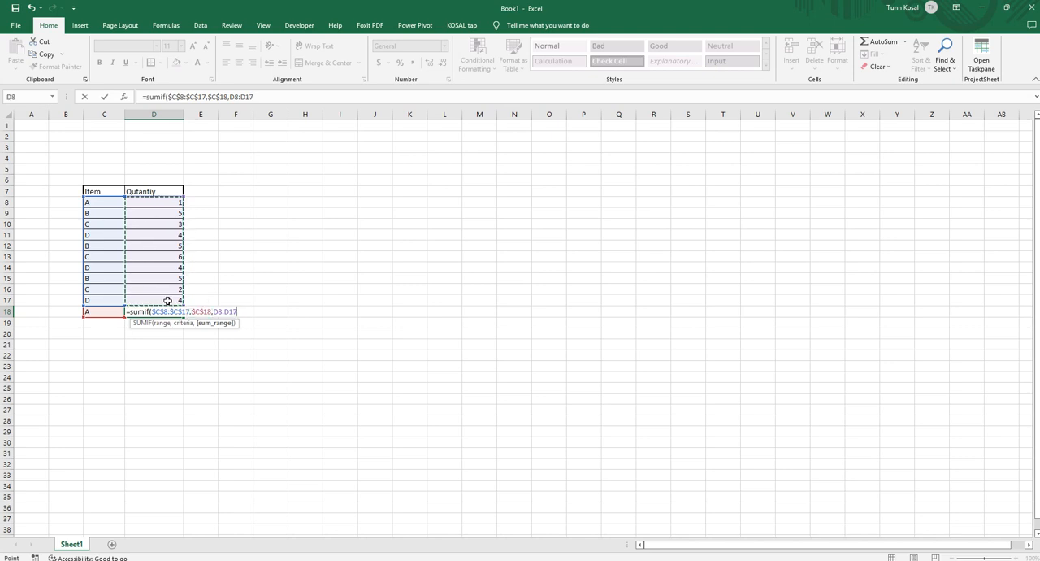
key("F4")
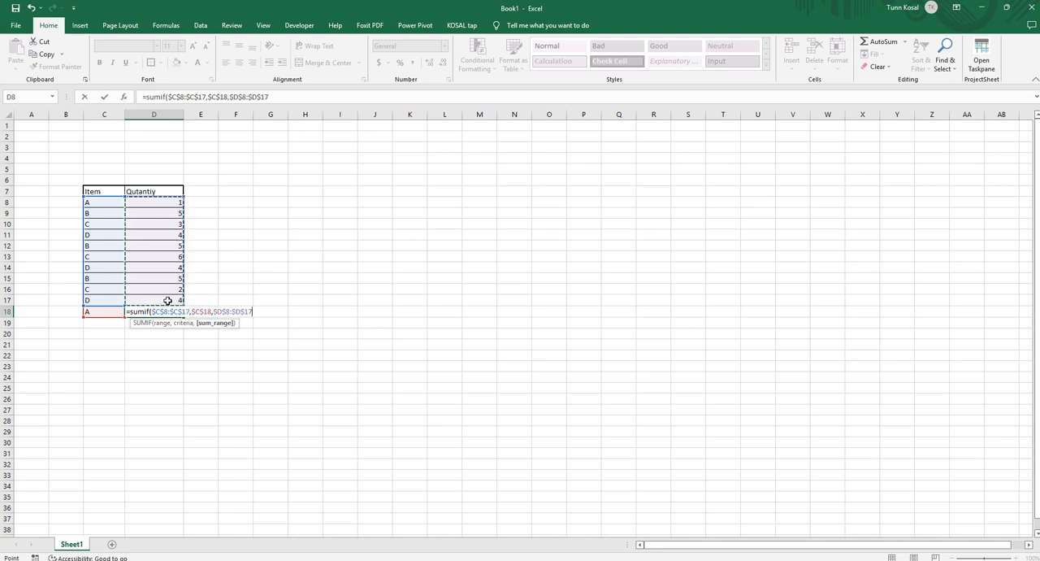
type(")")
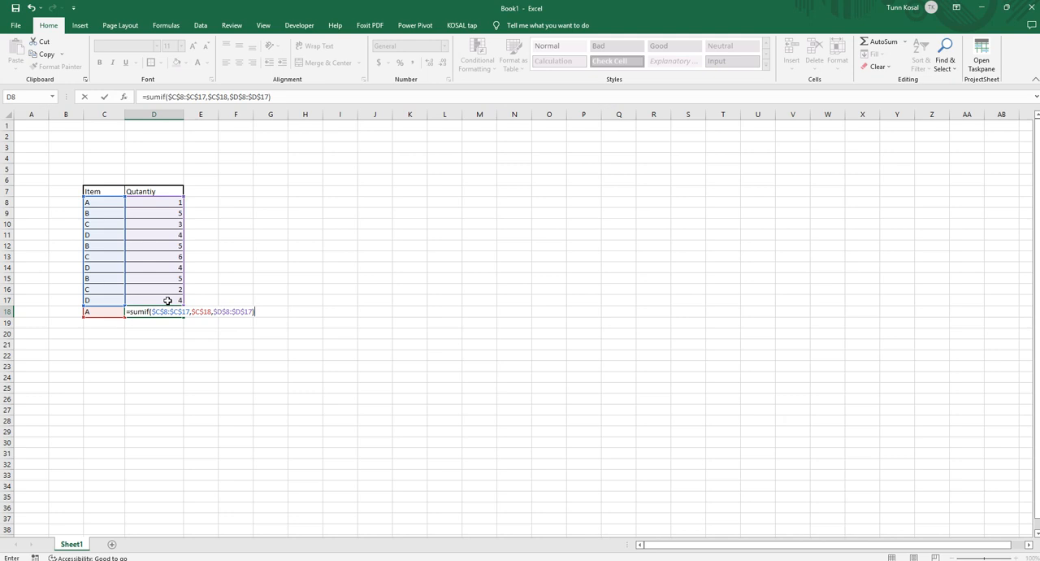
key("Return")
left_click(333, 280)
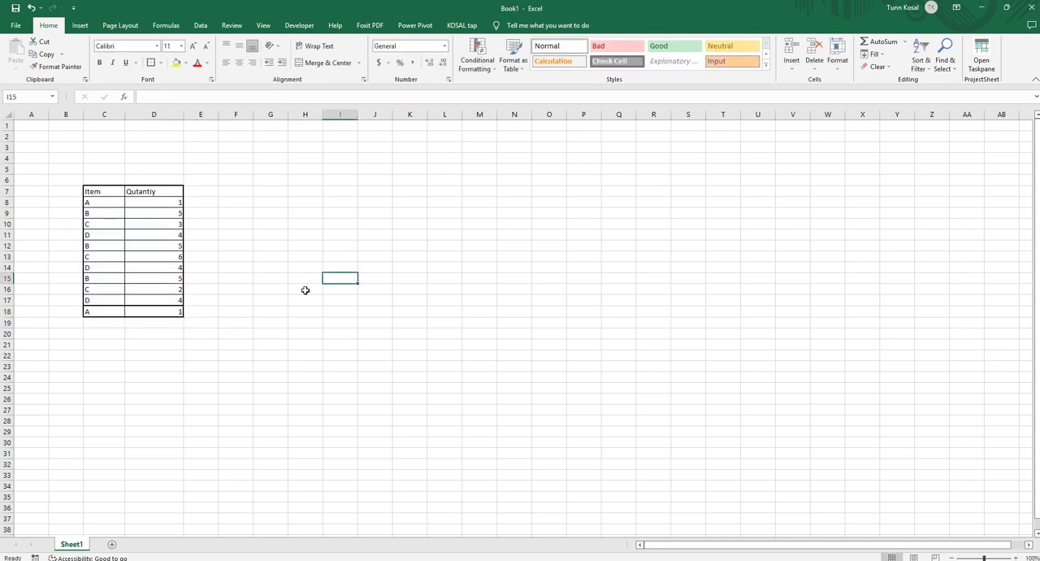
Make the bottom row C18:D18 bold.
left_click(195, 323)
left_click(171, 312)
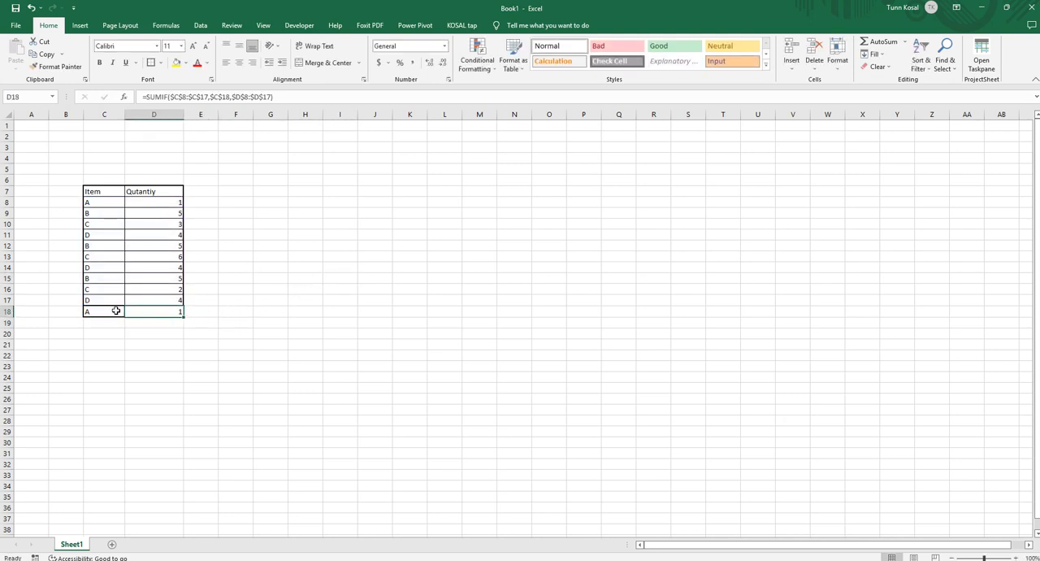
left_click_drag(116, 310, 144, 310)
key("ctrl+b")
left_click(195, 358)
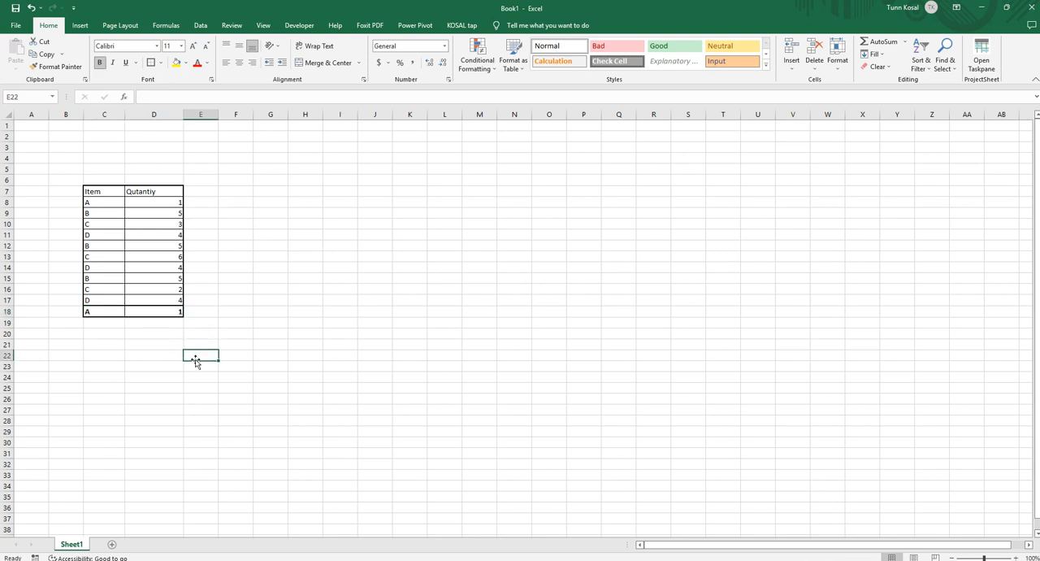
Change the item in C18 to C and check the SUMIF result in D18.
left_click(102, 312)
left_click(175, 314)
left_click(105, 312)
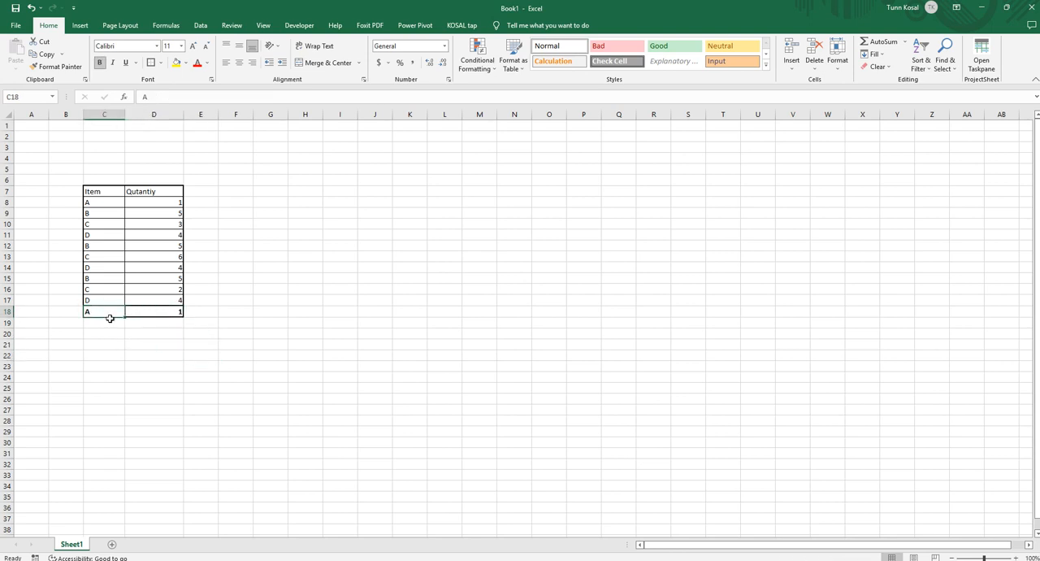
type("c")
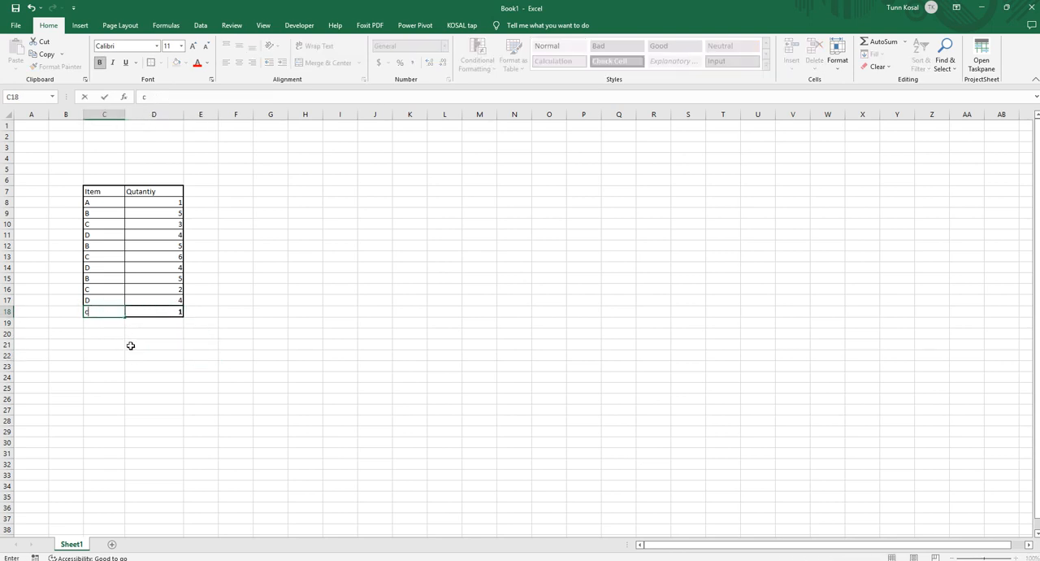
type("C")
key("Return")
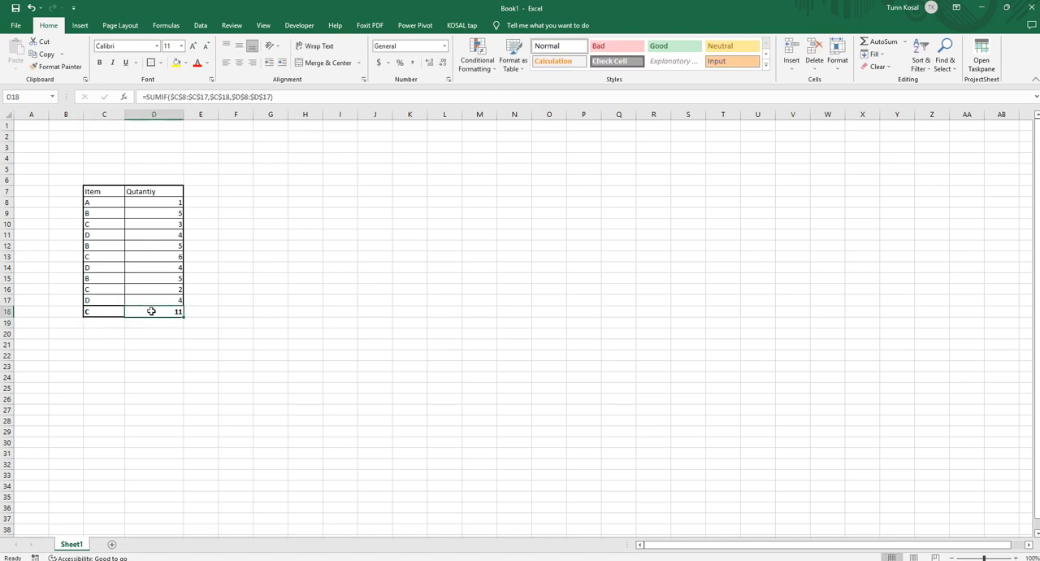
left_click(152, 311)
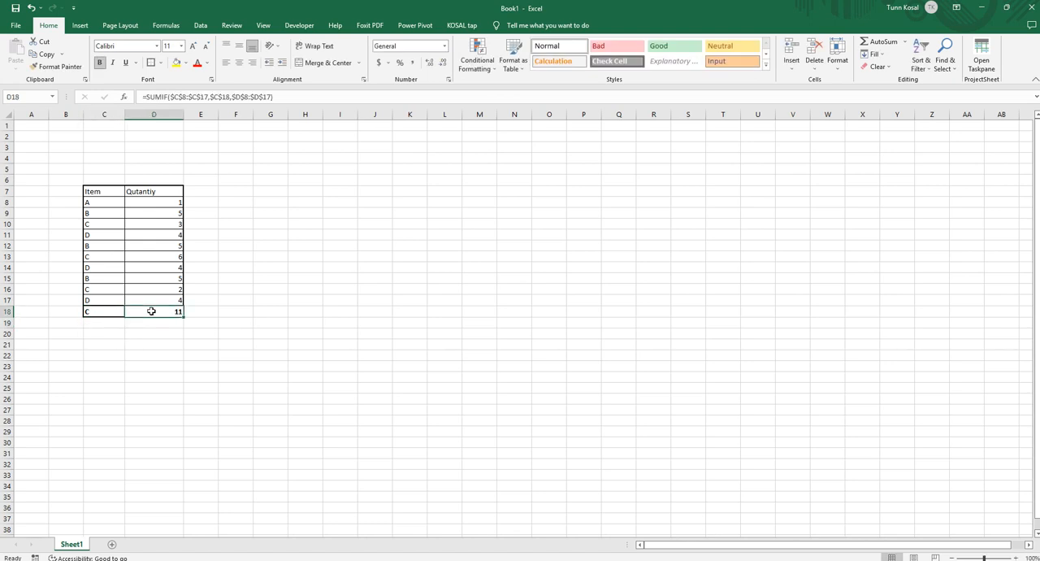